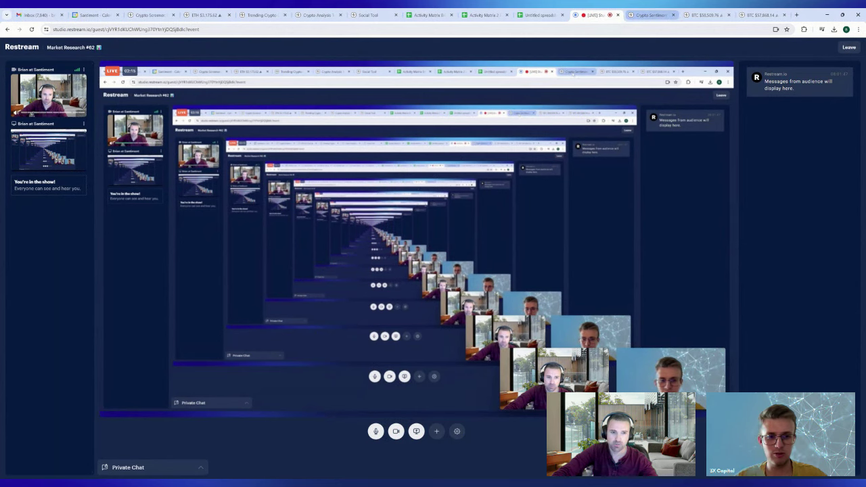
# Step: Open the Social Trends page and read the full AI summaries for the trending words "thursdaytof" and "cpi"
pyautogui.click(646, 16)
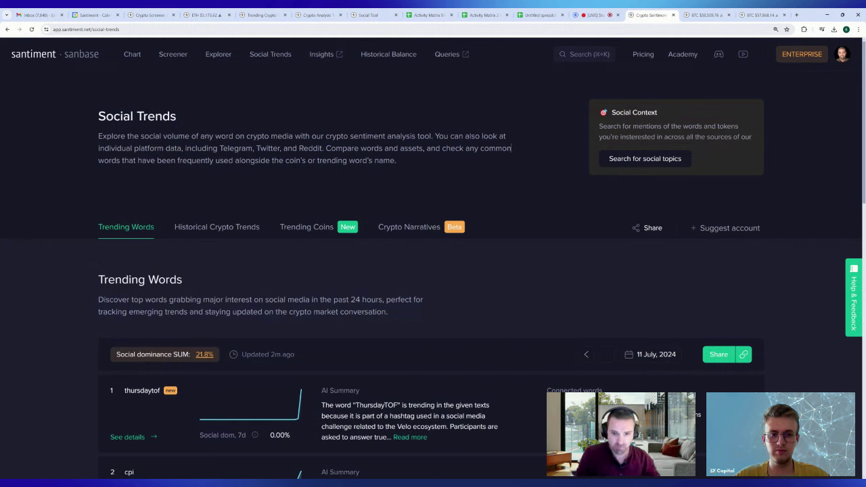
pyautogui.scroll(-5, 54, 294)
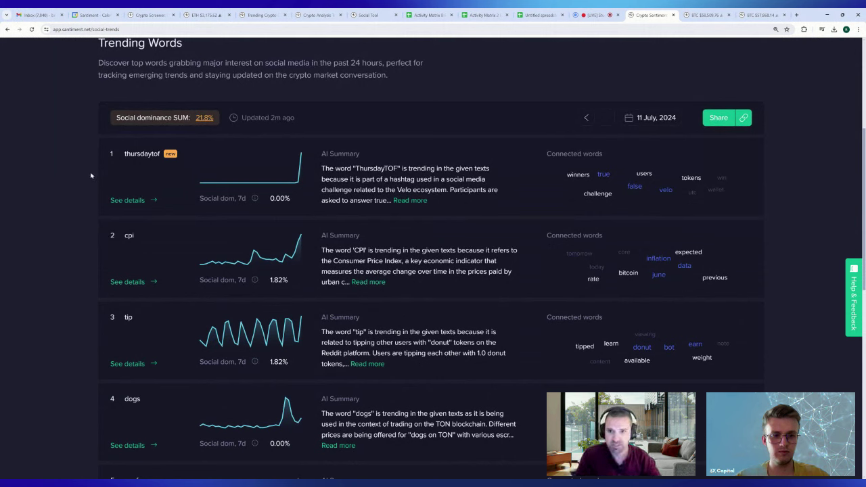
pyautogui.click(418, 201)
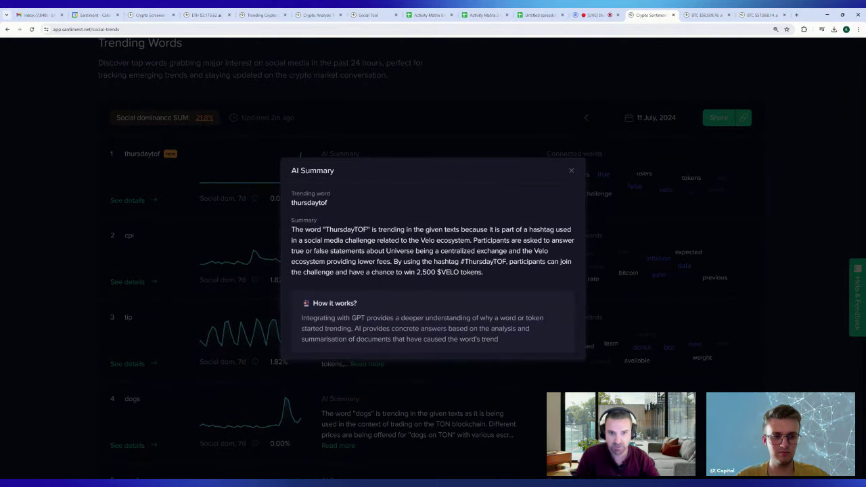
pyautogui.click(719, 242)
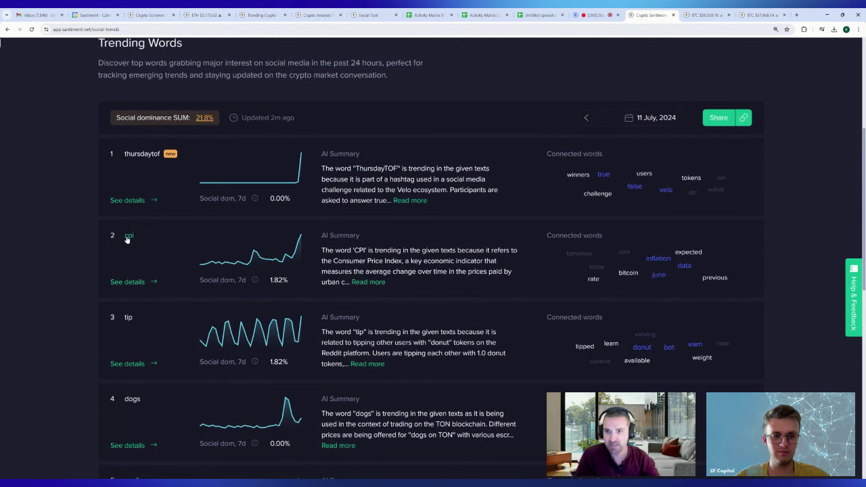
pyautogui.click(358, 283)
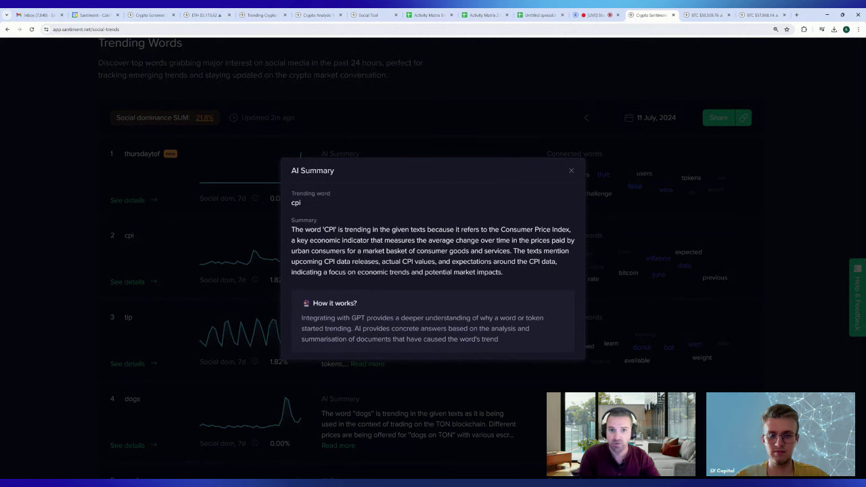
pyautogui.click(656, 234)
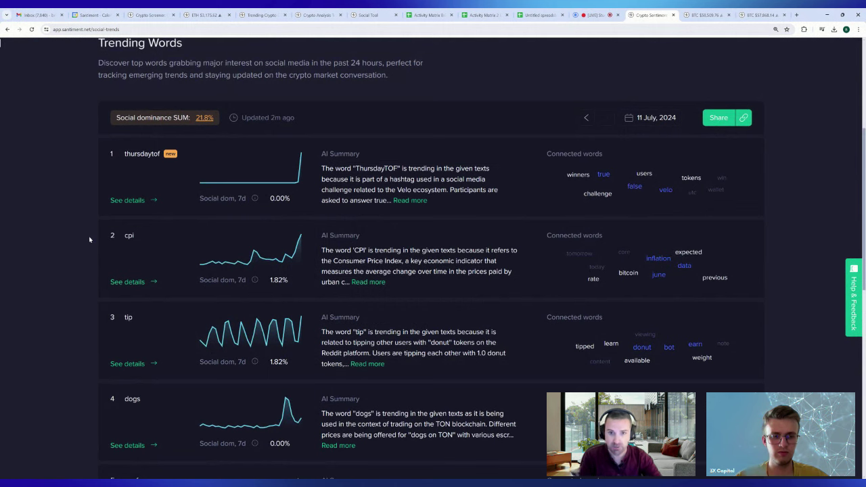
# Step: Review the rest of the Trending Words list for 11 July, 2024, from "tip" down to "moca"
pyautogui.scroll(-3, 89, 238)
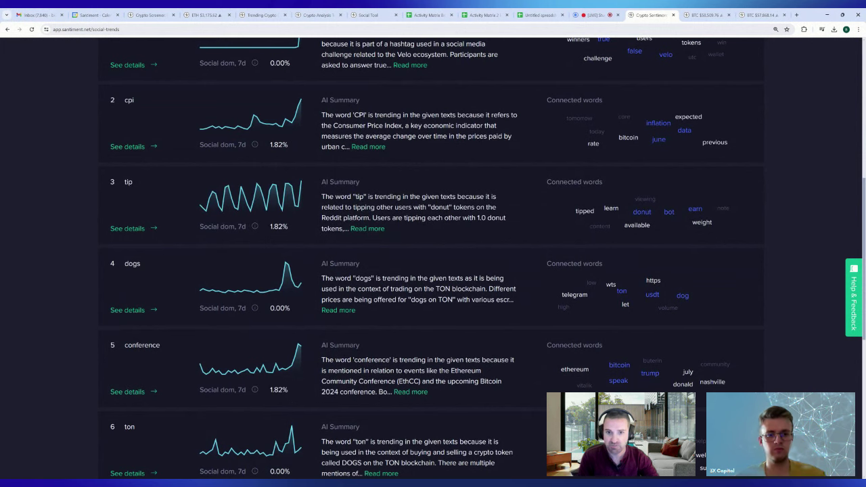
pyautogui.scroll(-1, 75, 294)
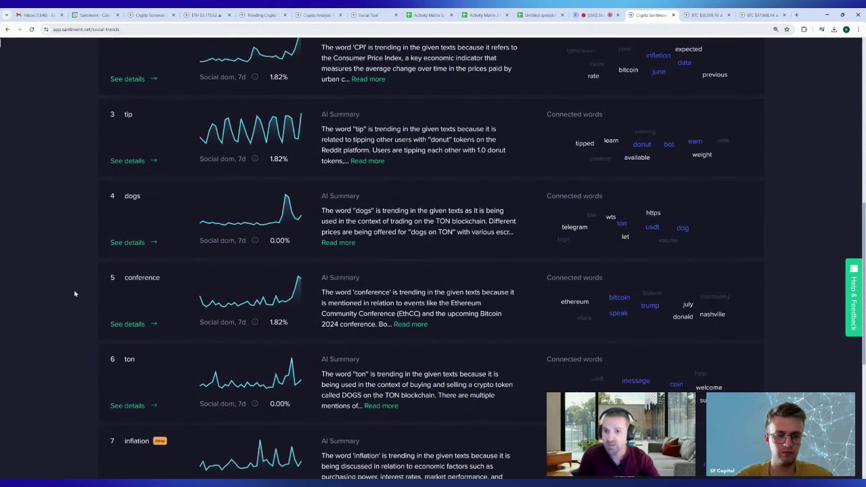
pyautogui.scroll(-2, 75, 293)
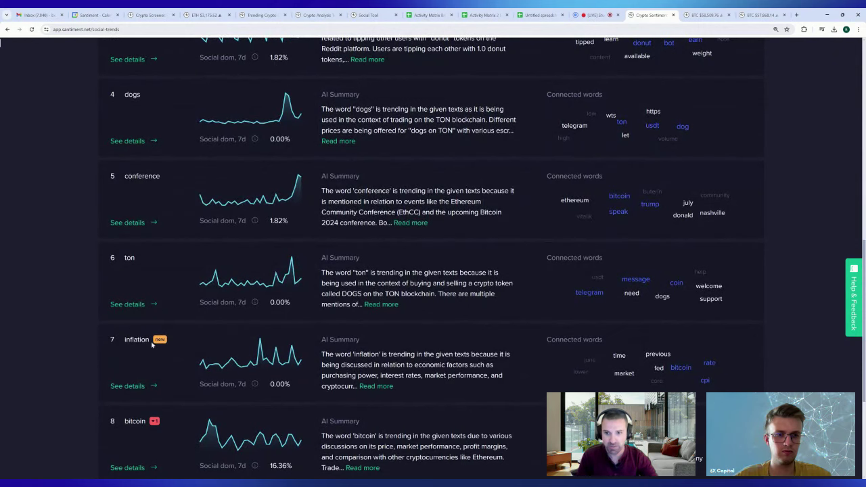
pyautogui.scroll(4, 95, 302)
pyautogui.scroll(-2, 69, 294)
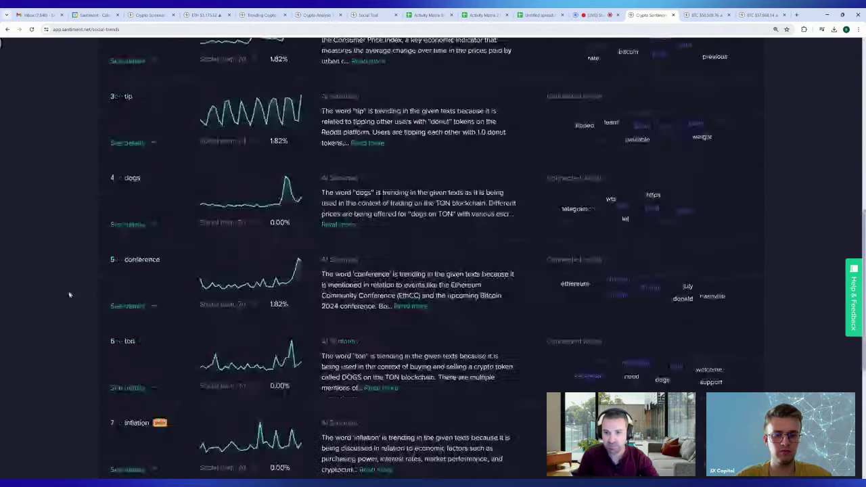
pyautogui.scroll(-4, 69, 295)
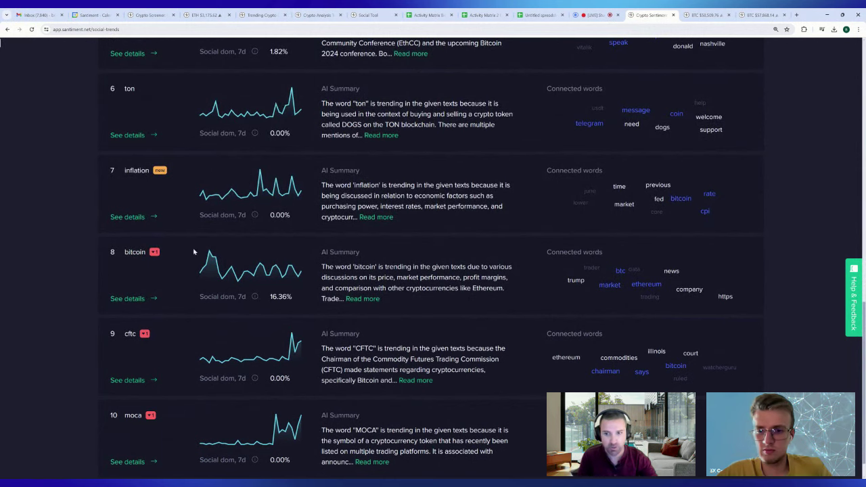
pyautogui.scroll(9, 199, 276)
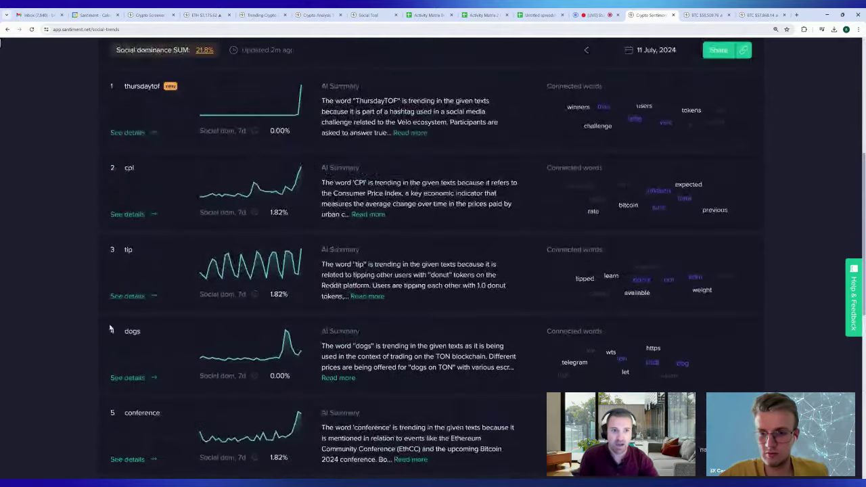
pyautogui.scroll(1, 109, 330)
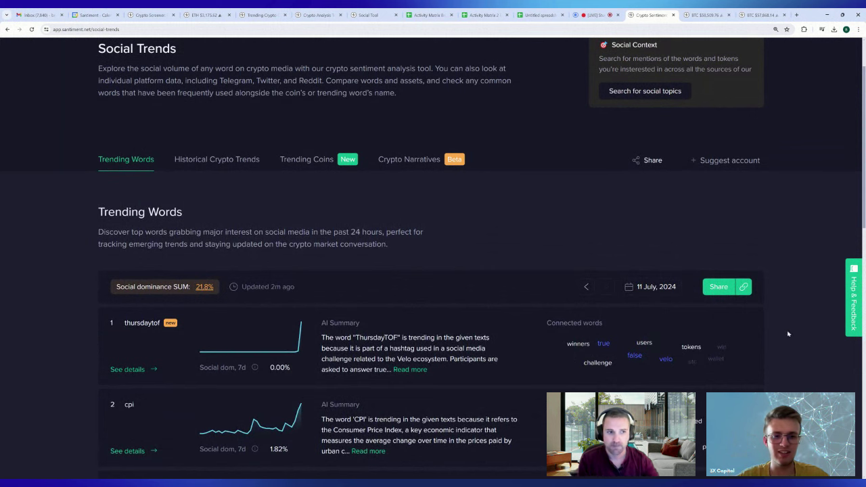
# Step: Read the full AI summary for the trending word "cftc" and close it
pyautogui.scroll(-10, 788, 334)
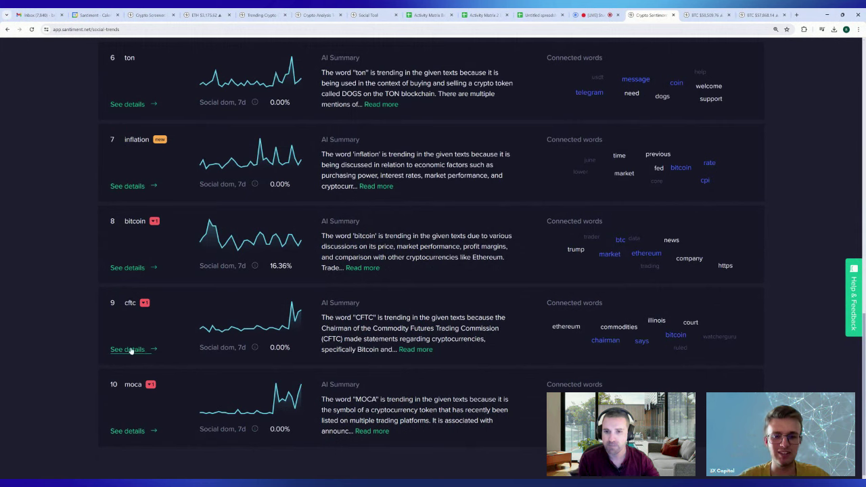
pyautogui.click(420, 351)
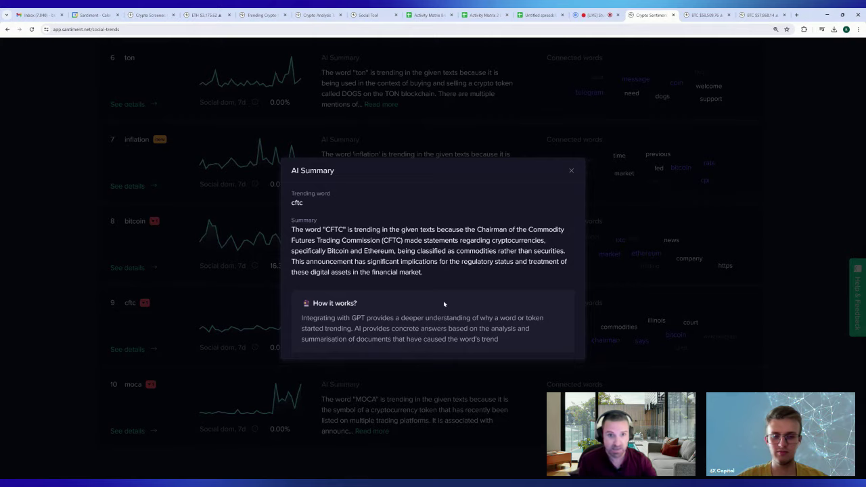
pyautogui.click(750, 227)
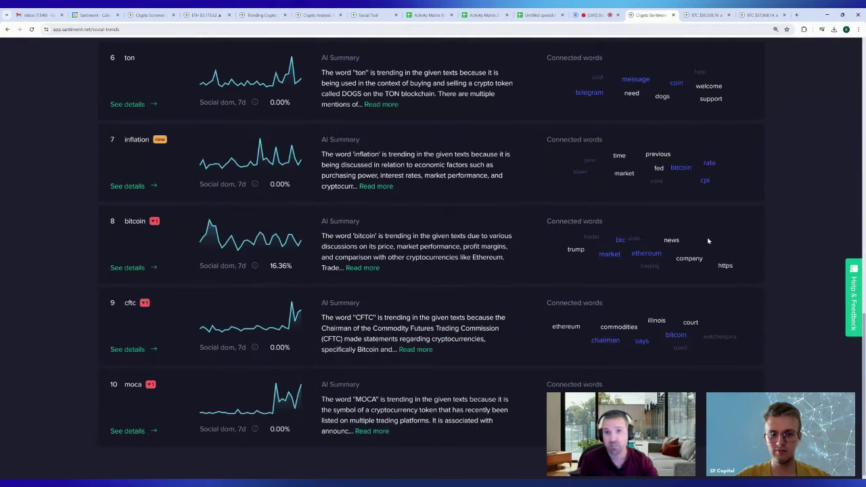
# Step: Switch to Historical Crypto Trends and examine the narrative charts, including ETF, CPI, Memecoins, AI and SocialFi
pyautogui.scroll(5, 708, 244)
pyautogui.scroll(6, 660, 243)
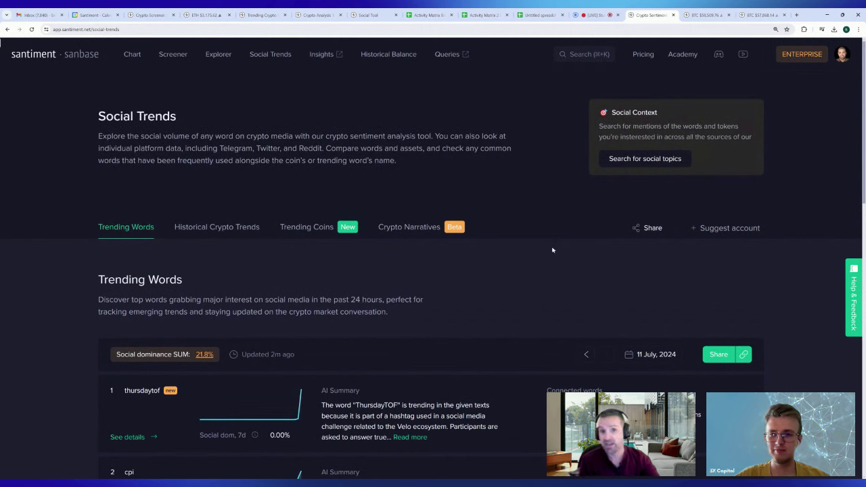
pyautogui.click(197, 232)
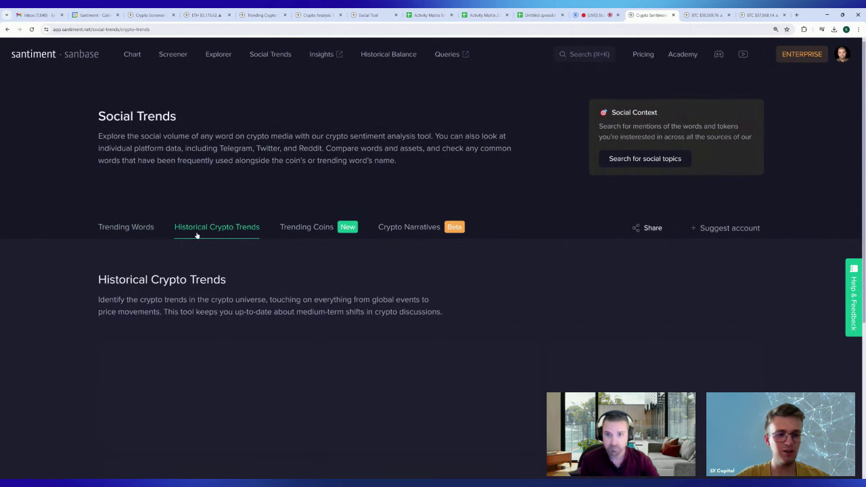
pyautogui.scroll(-3, 60, 205)
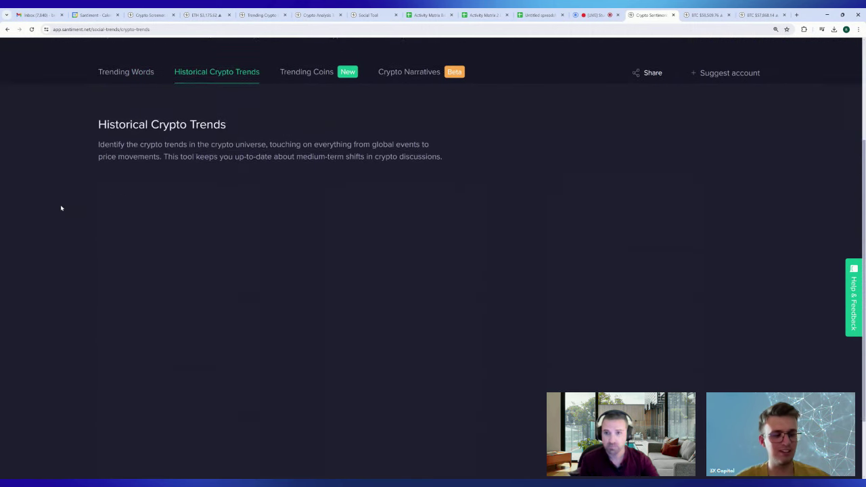
pyautogui.scroll(-1, 60, 208)
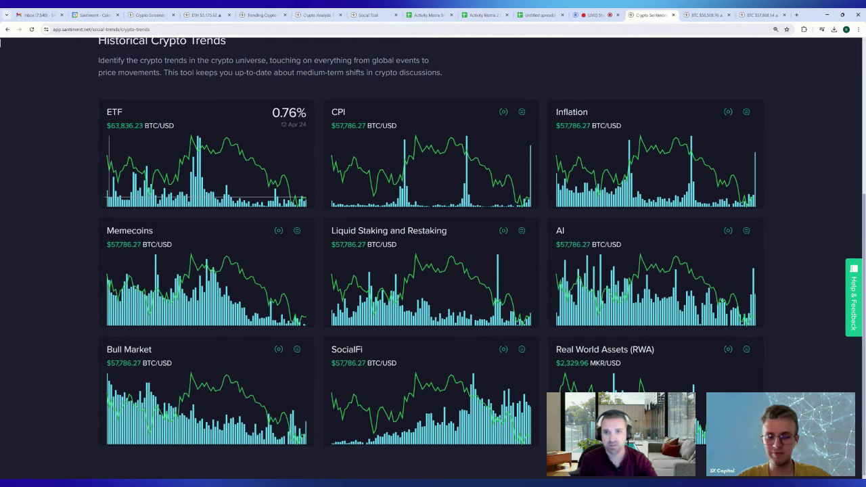
pyautogui.scroll(3, 433, 257)
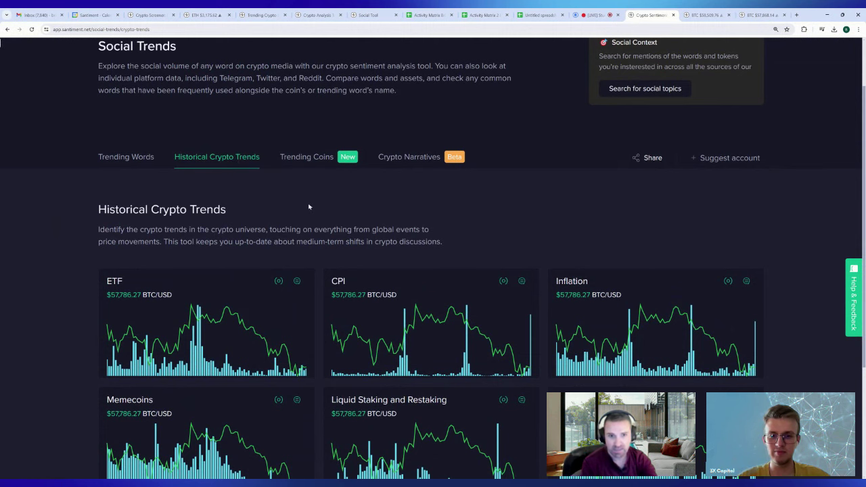
pyautogui.scroll(-3, 475, 263)
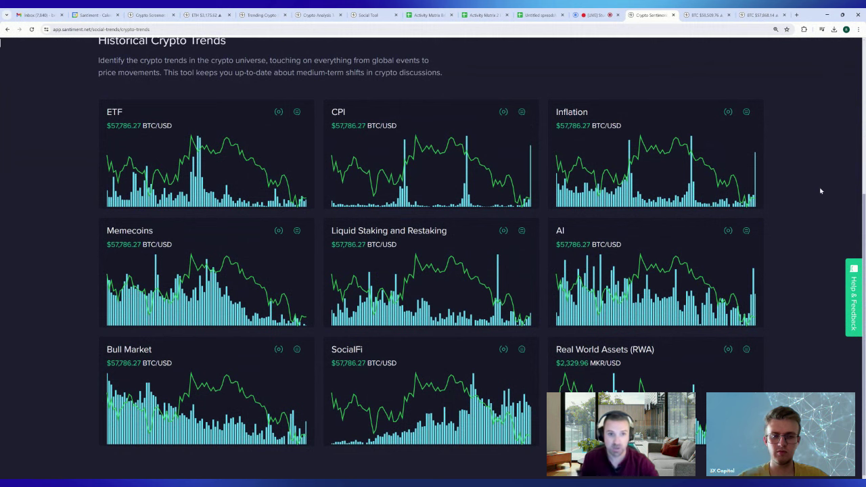
pyautogui.scroll(1, 833, 197)
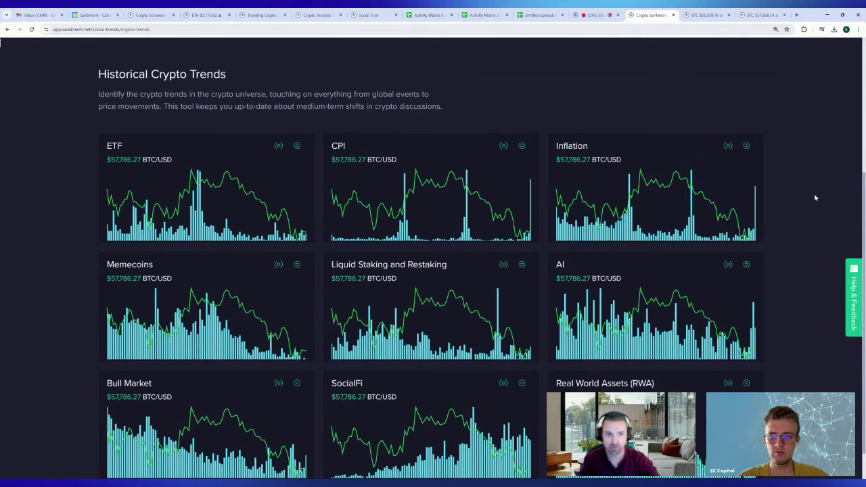
pyautogui.scroll(2, 815, 197)
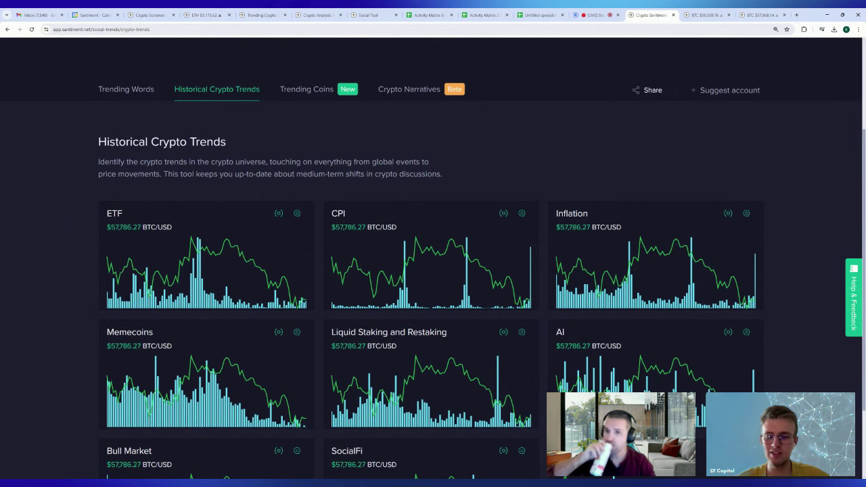
pyautogui.scroll(-3, 815, 215)
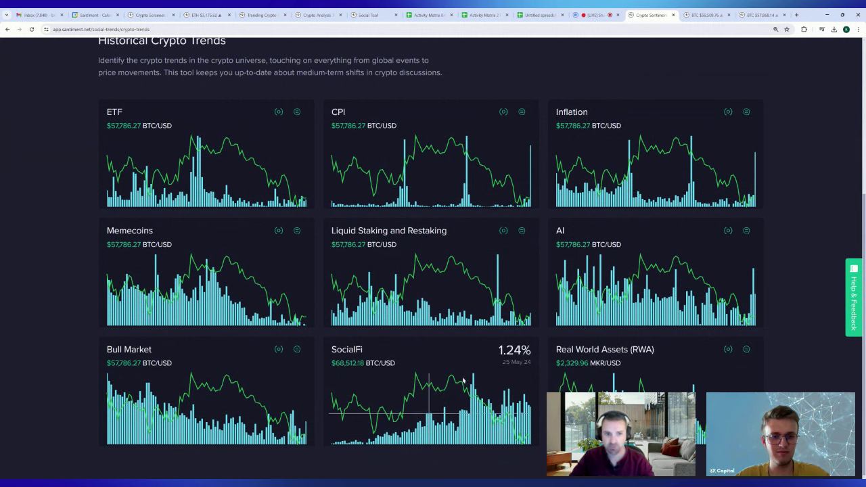
# Step: Open the Real World Assets (RWA) trend in a new browser tab and check its price pair selector
pyautogui.middleClick(596, 350)
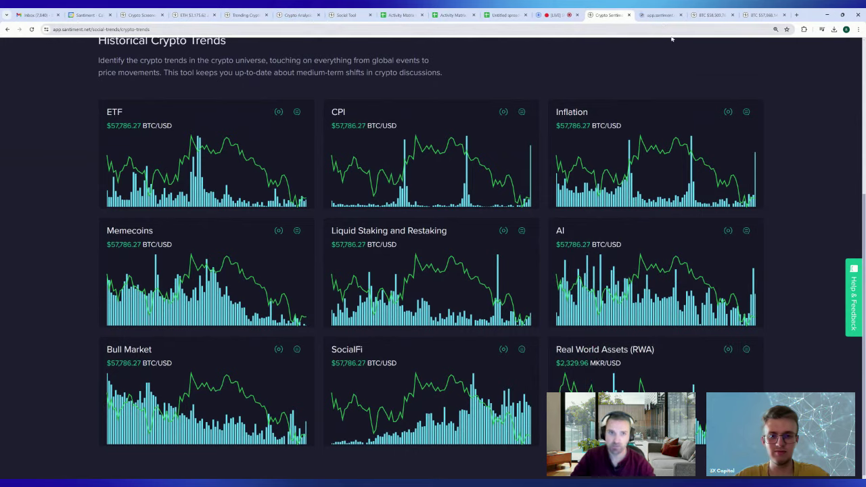
pyautogui.click(660, 14)
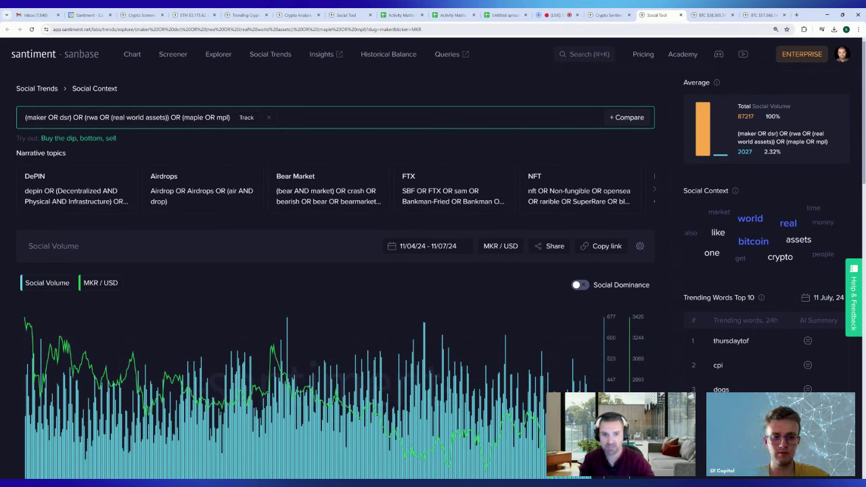
pyautogui.click(511, 247)
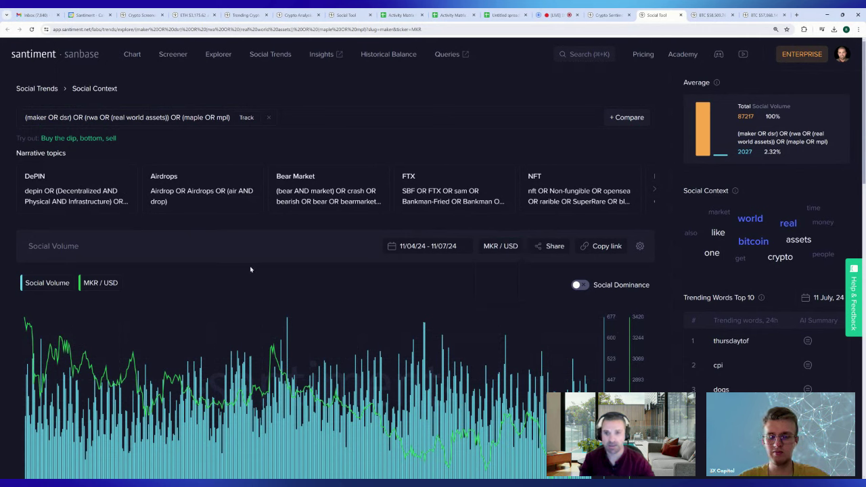
pyautogui.moveTo(497, 247)
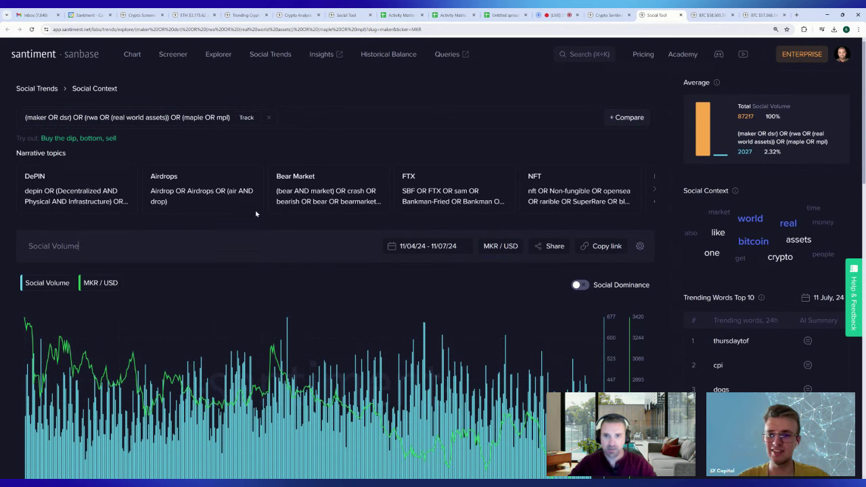
# Step: Replace the real world assets query in Social Context with "buy OR buying OR bought"
pyautogui.click(269, 120)
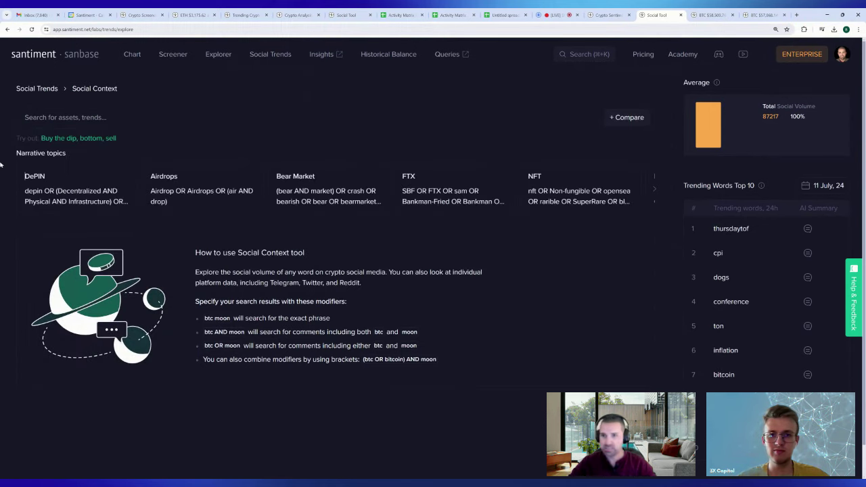
pyautogui.click(37, 126)
pyautogui.write('b')
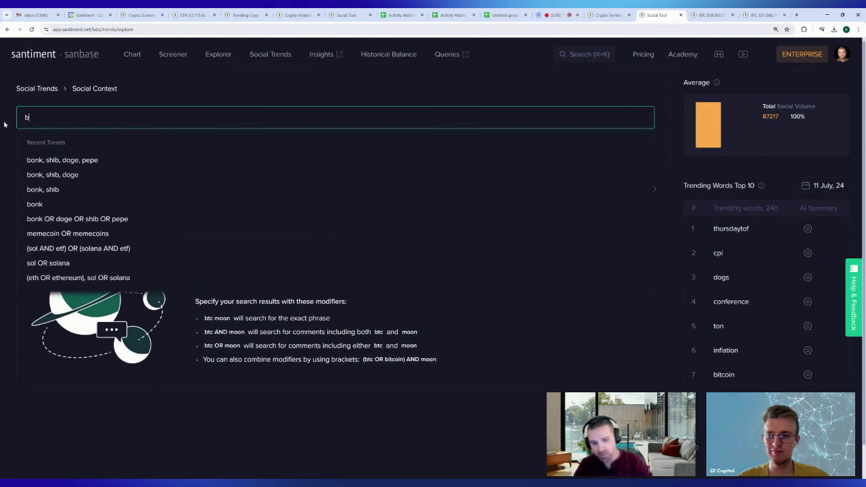
pyautogui.write('uy OR buy')
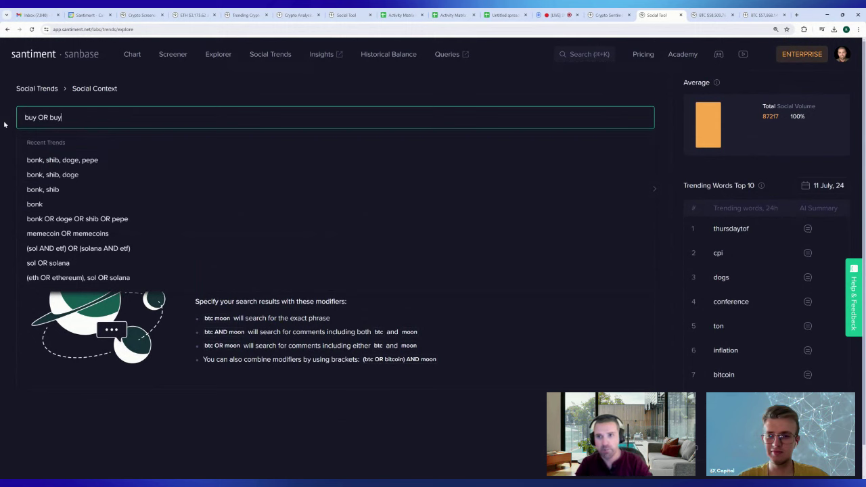
pyautogui.write('ing OR b')
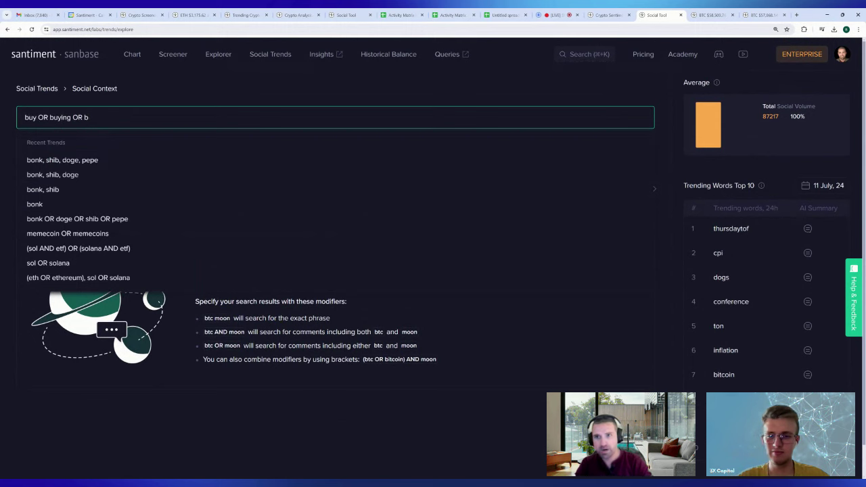
pyautogui.write('iuought')
pyautogui.press('Return')
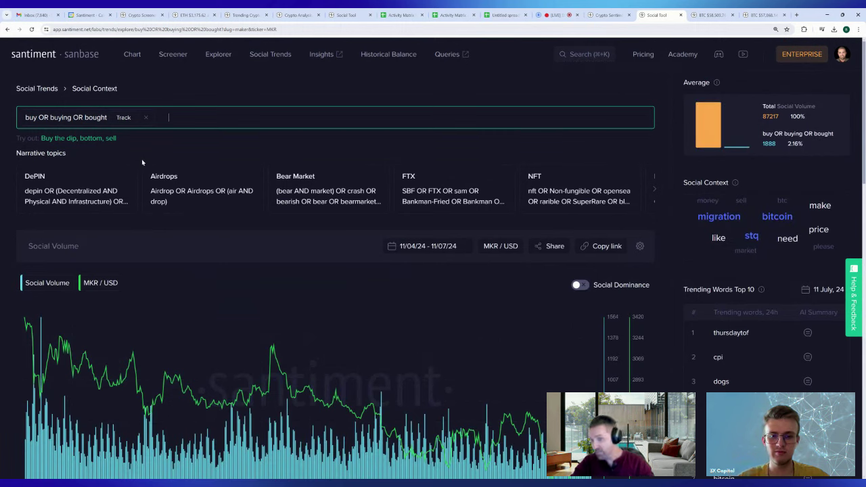
# Step: Add "sell OR selling OR sold" as a comparison term in Social Context and put both social volumes on a shared axis
pyautogui.write('se')
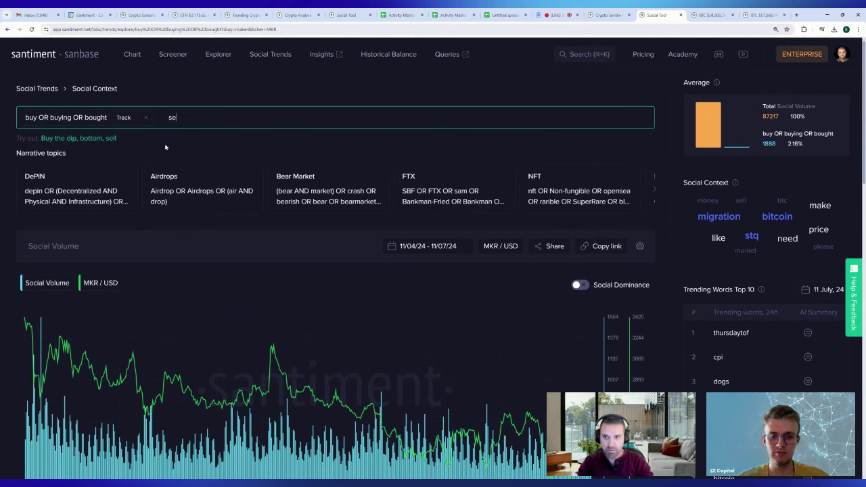
pyautogui.write('ll')
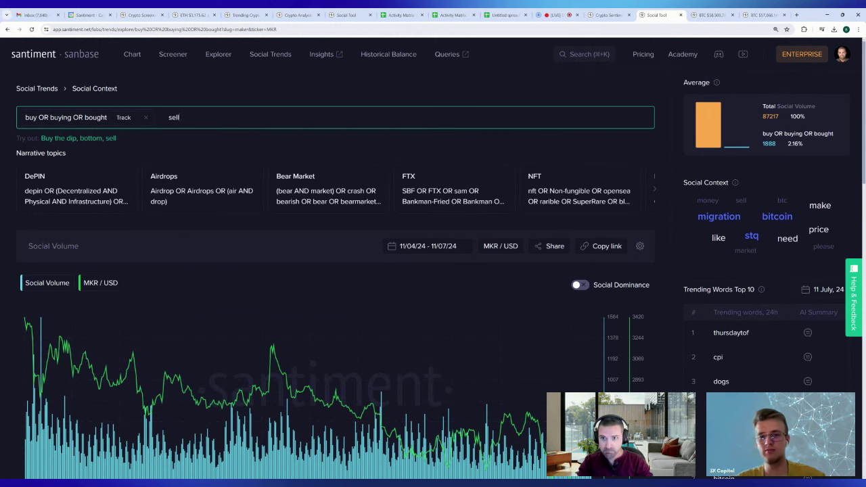
pyautogui.write(' OR selling OR sold')
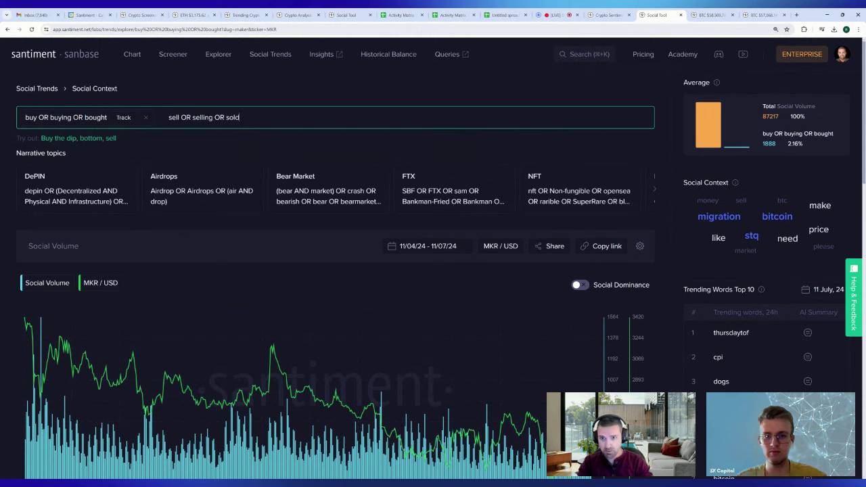
pyautogui.press('Return')
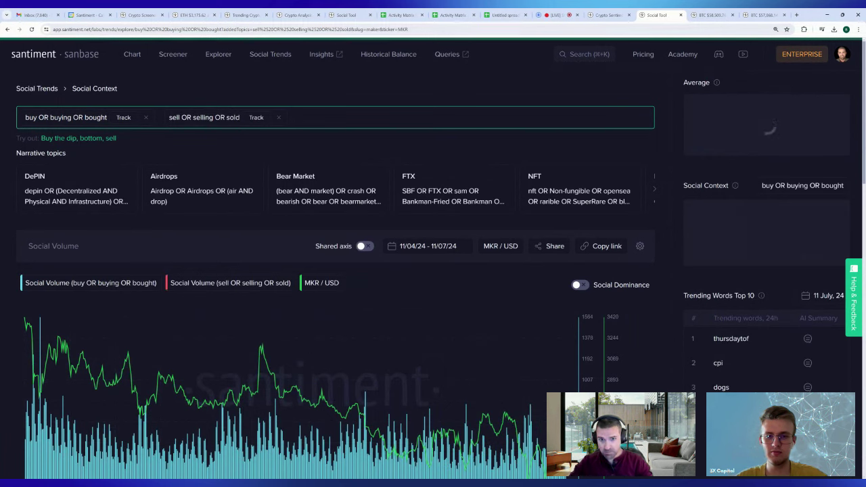
pyautogui.click(367, 246)
# Step: Switch the Social Volume chart's price pair to BTC / USD and set its date range to the last 6 months
pyautogui.scroll(-1, 418, 230)
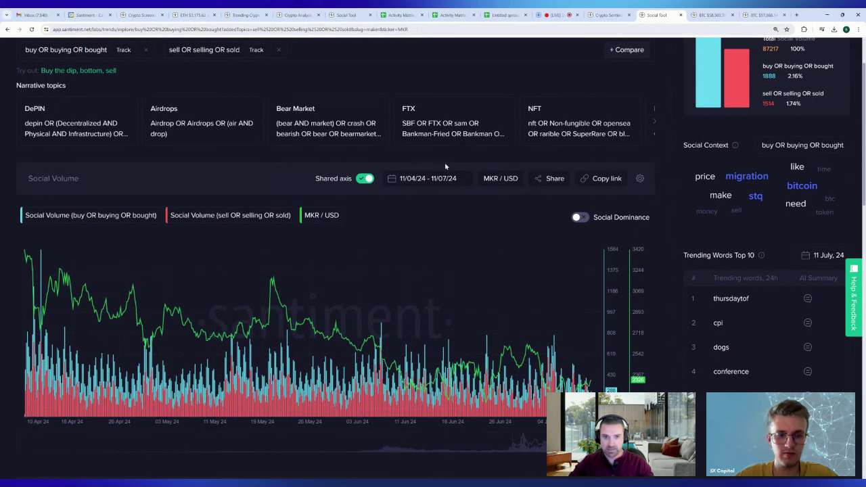
pyautogui.click(501, 178)
pyautogui.click(501, 204)
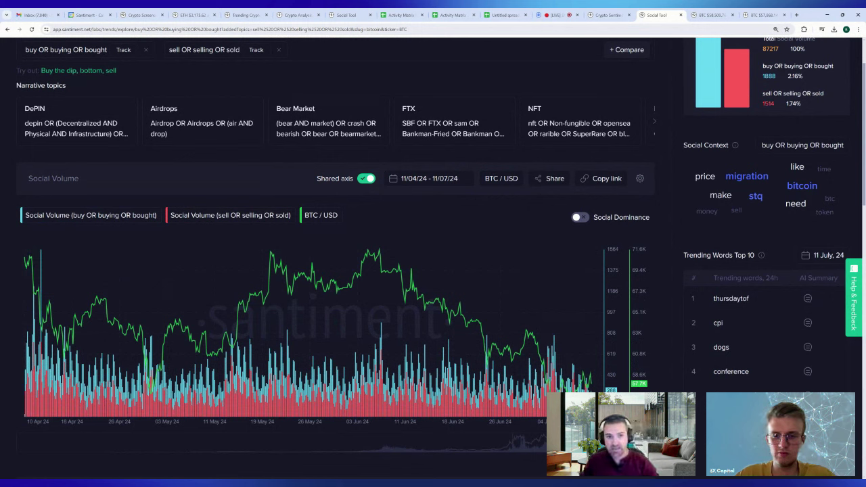
pyautogui.moveTo(591, 387)
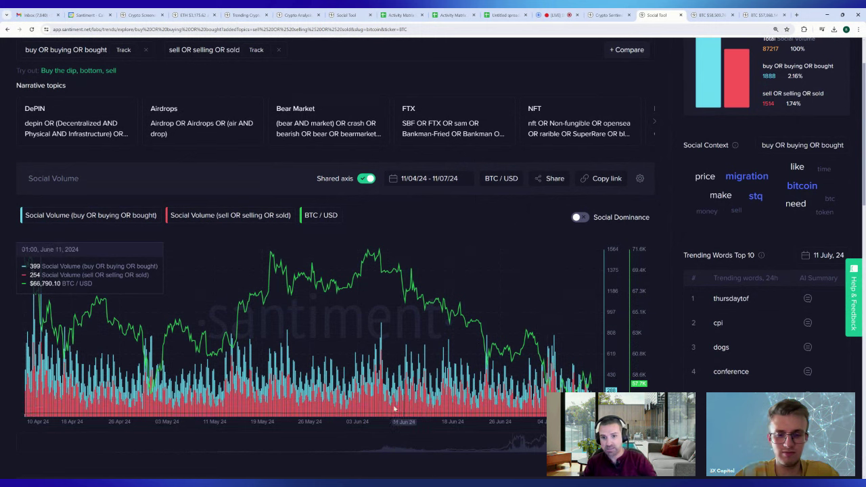
pyautogui.click(428, 178)
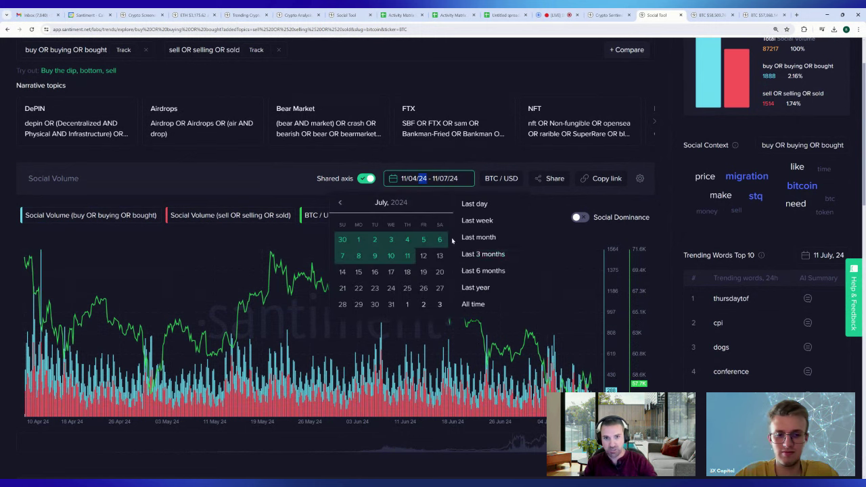
pyautogui.click(464, 275)
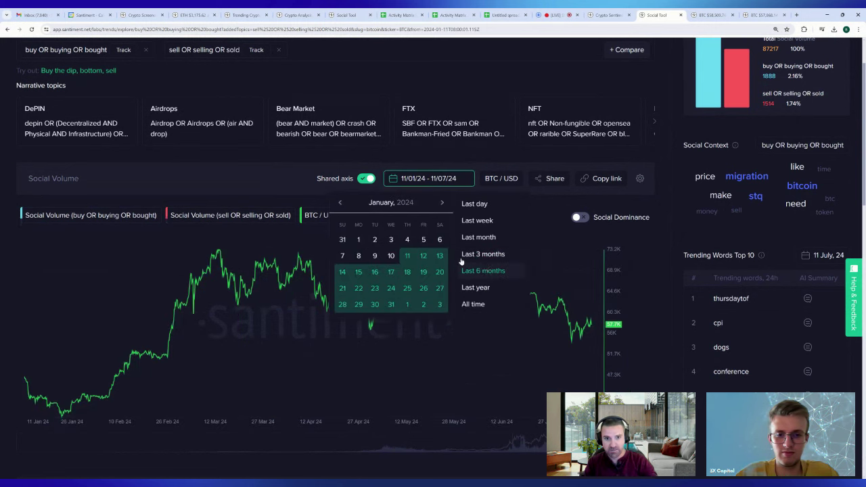
pyautogui.click(161, 190)
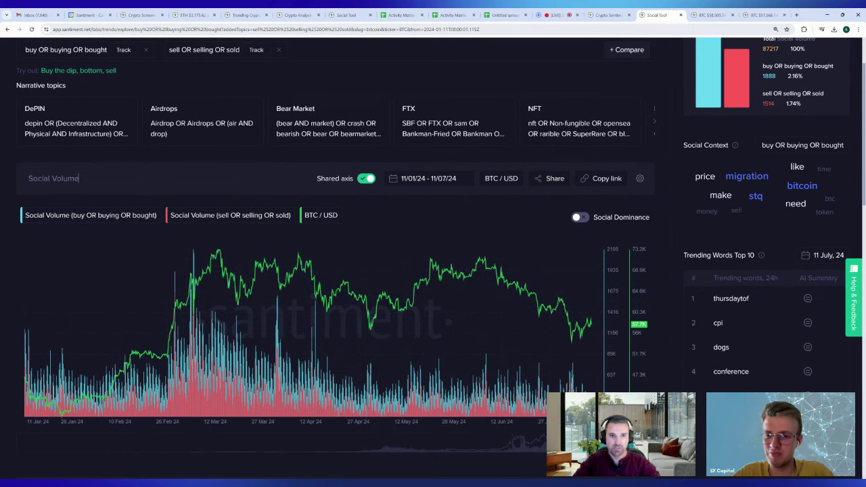
# Step: Return to the Social Trends page and show its Trending Coins section
pyautogui.scroll(1, 398, 58)
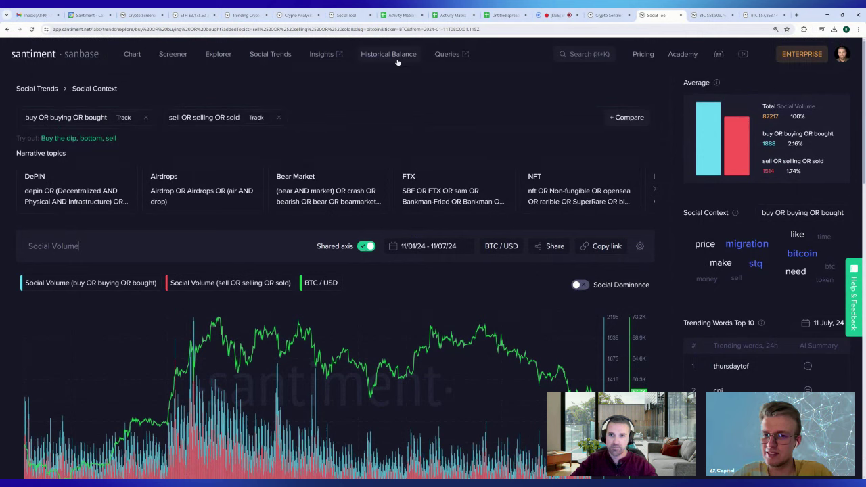
pyautogui.click(38, 89)
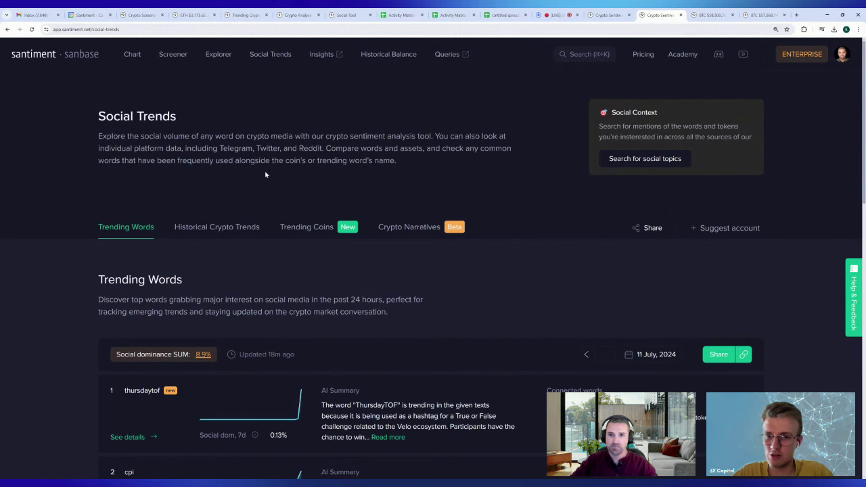
pyautogui.click(305, 227)
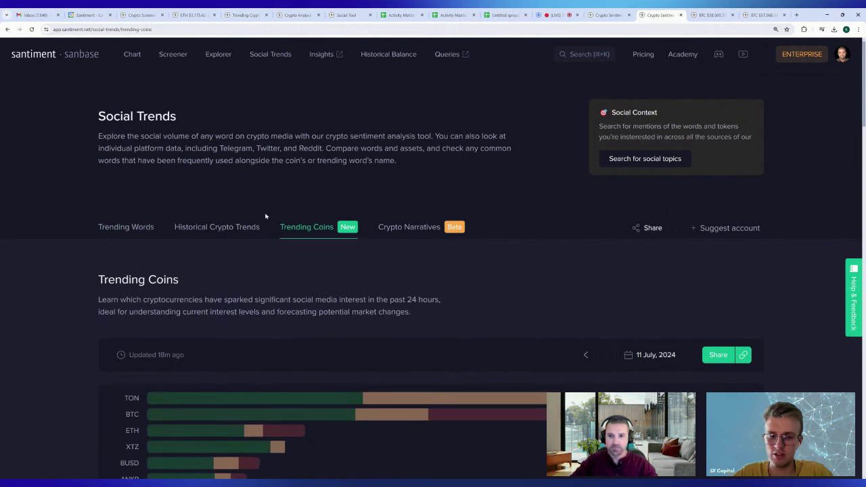
# Step: Examine the positive, neutral and negative sentiment percentages of the trending coins, including TON, BTC, GAL and ALEX
pyautogui.scroll(-1, 84, 180)
pyautogui.scroll(-2, 84, 180)
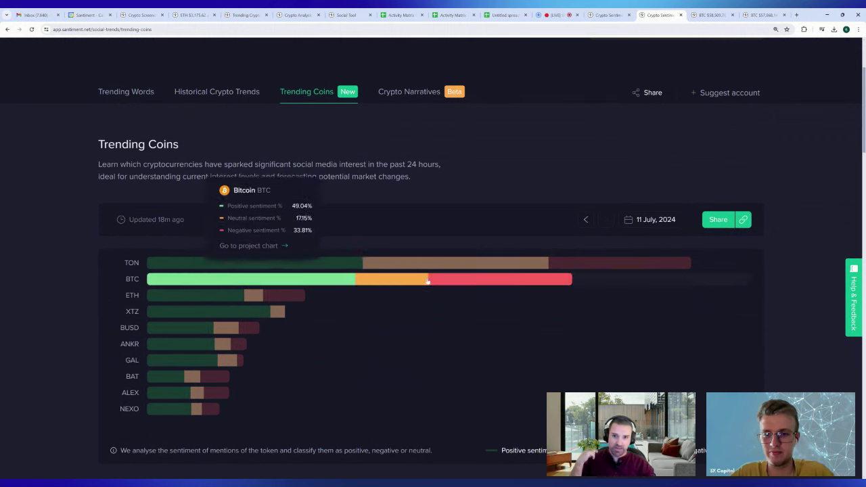
pyautogui.moveTo(272, 262)
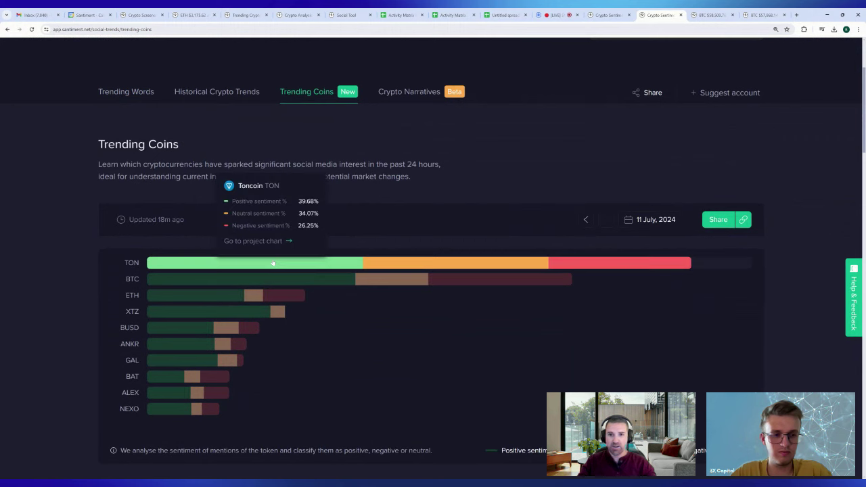
pyautogui.moveTo(197, 280)
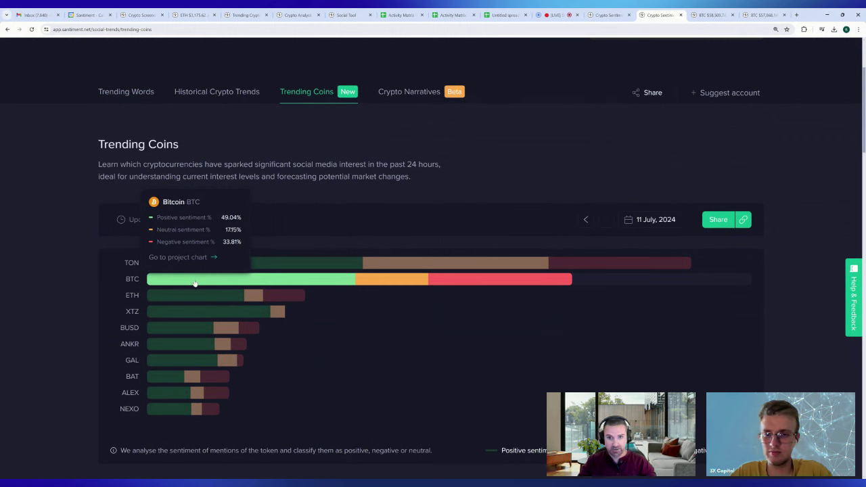
pyautogui.moveTo(194, 294)
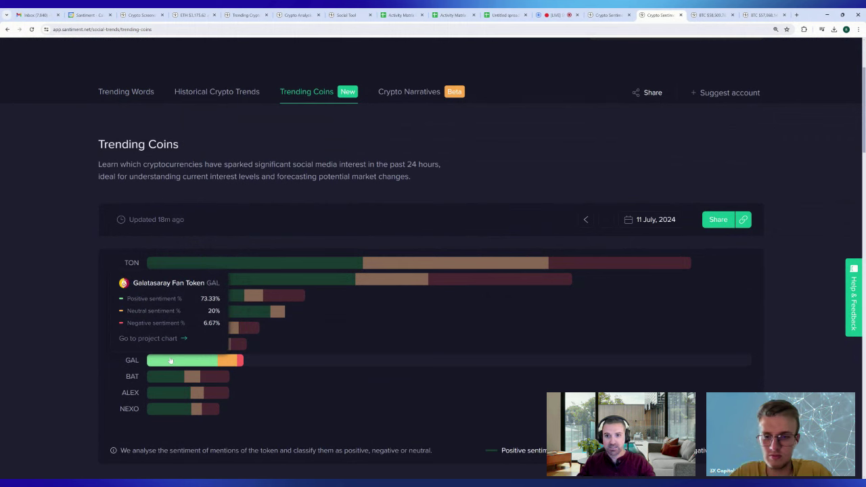
pyautogui.moveTo(171, 377)
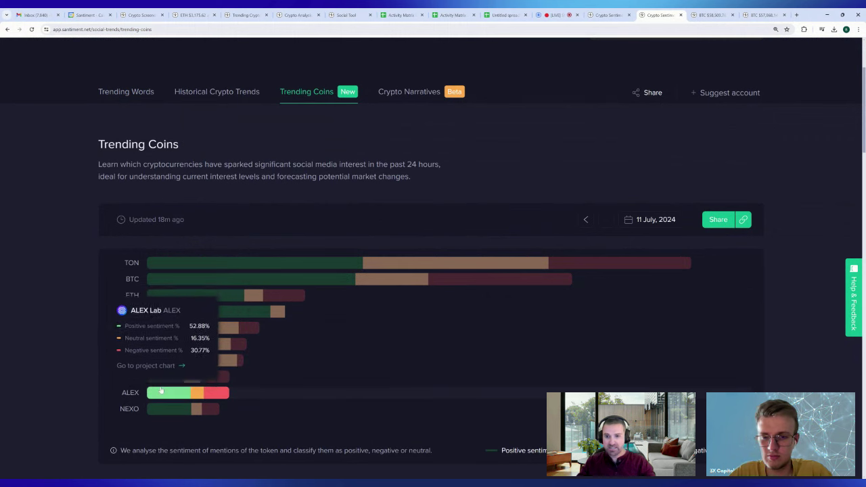
pyautogui.moveTo(163, 411)
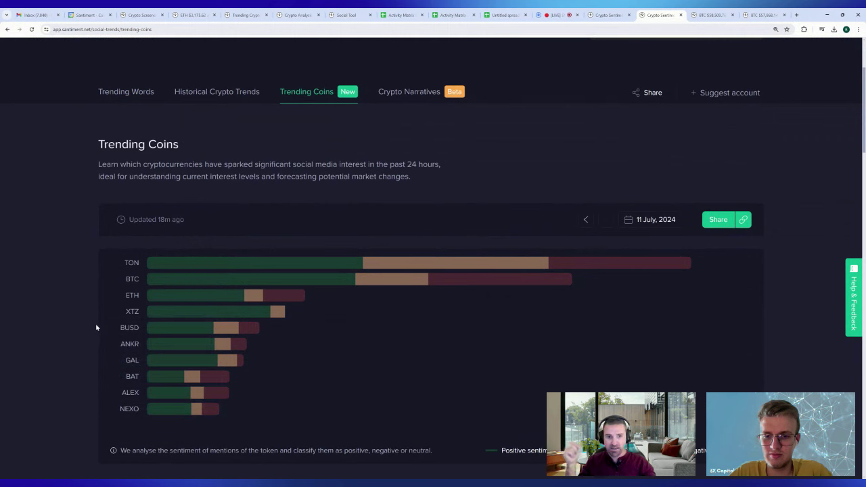
pyautogui.moveTo(357, 268)
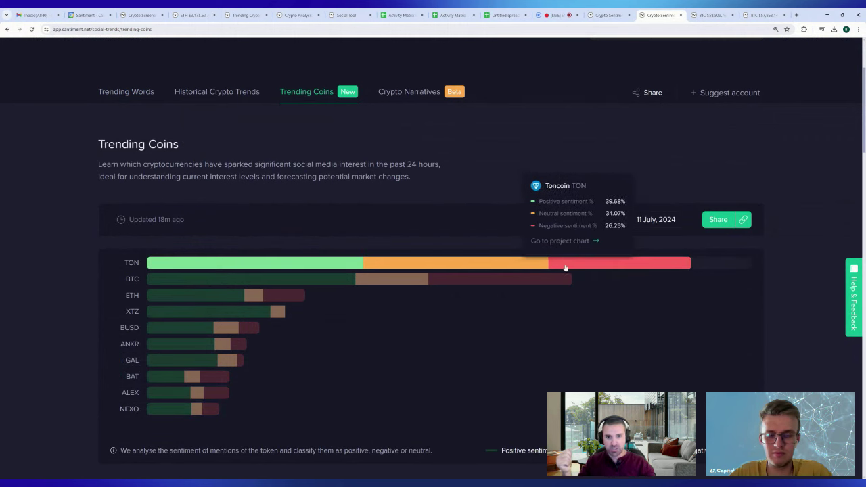
pyautogui.moveTo(512, 277)
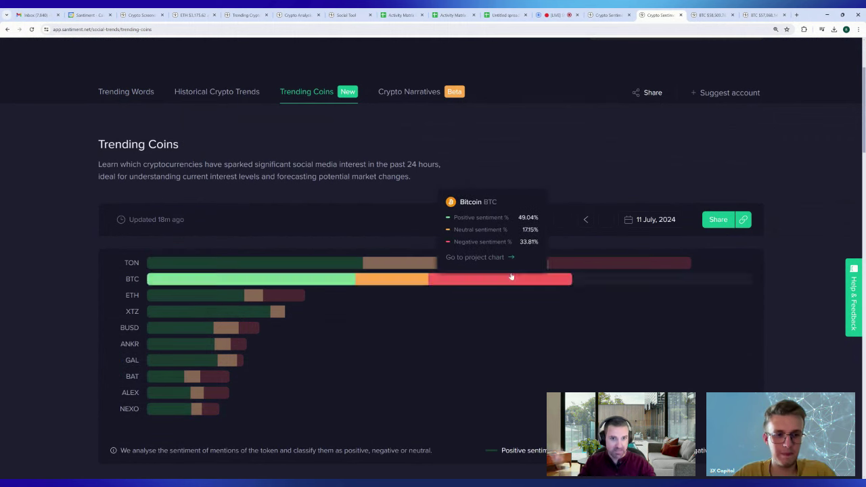
pyautogui.moveTo(524, 319)
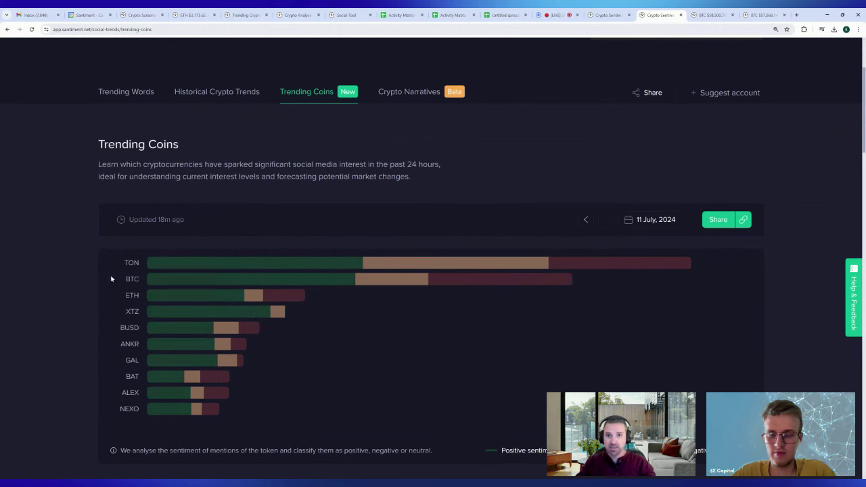
pyautogui.moveTo(203, 262)
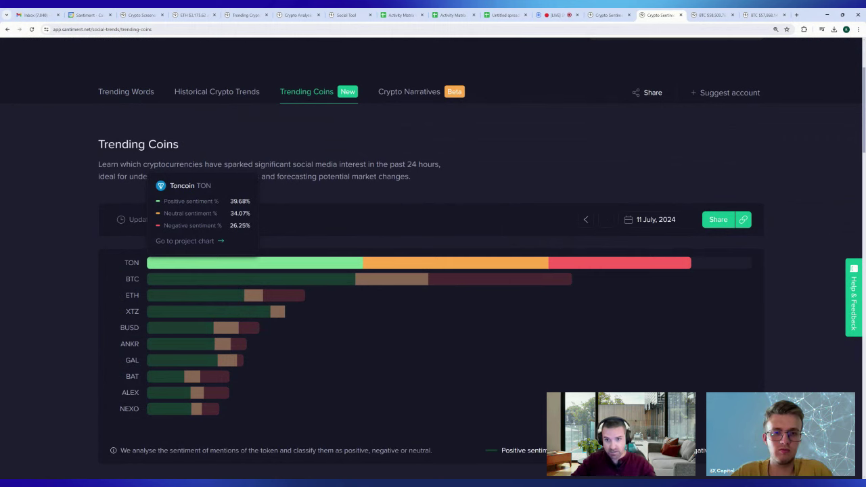
# Step: Review the bearish/bullish gauges and summaries of the individual trending coins from TON and BTC through ETH, XTZ and BUSD
pyautogui.scroll(-5, 104, 269)
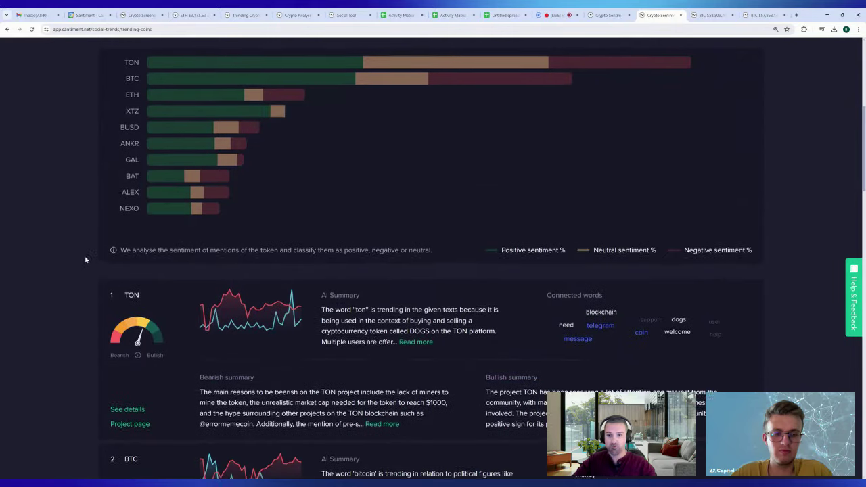
pyautogui.moveTo(139, 222)
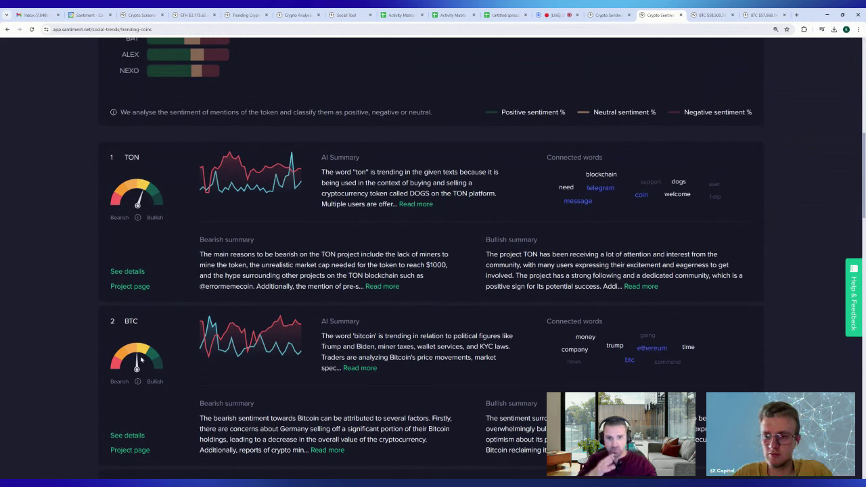
pyautogui.scroll(-2, 34, 324)
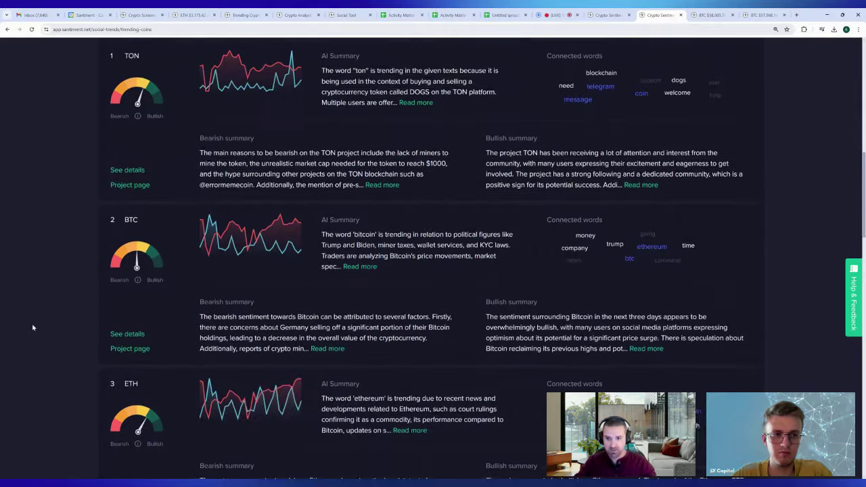
pyautogui.scroll(-1, 40, 326)
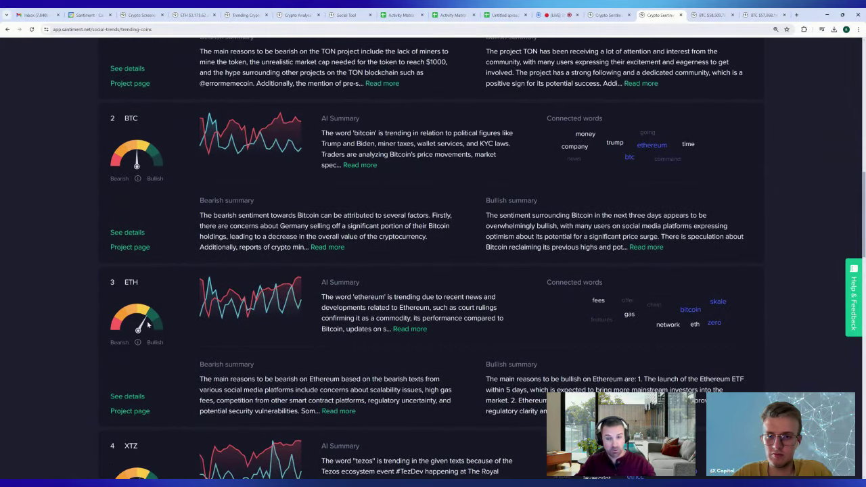
pyautogui.scroll(-2, 126, 325)
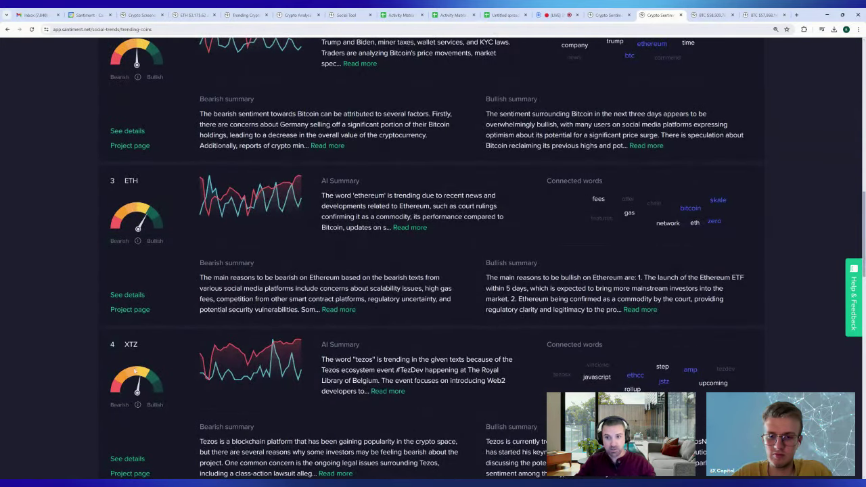
pyautogui.scroll(-2, 144, 366)
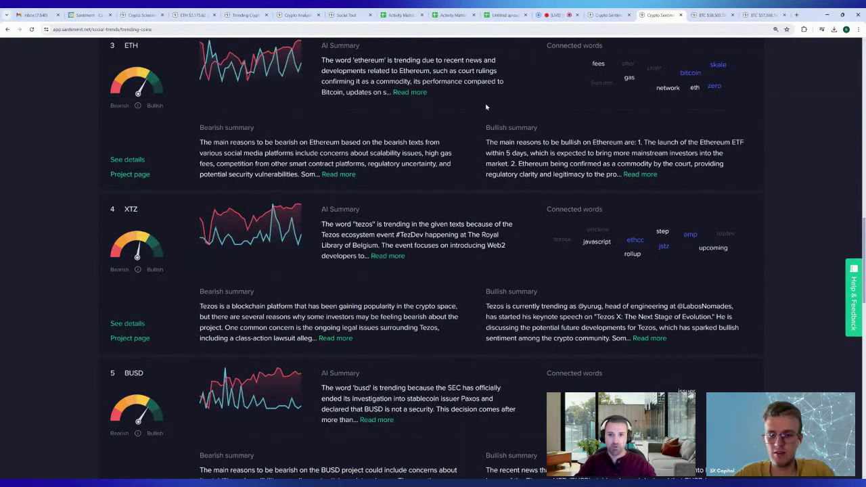
pyautogui.scroll(2, 316, 138)
pyautogui.scroll(4, 316, 138)
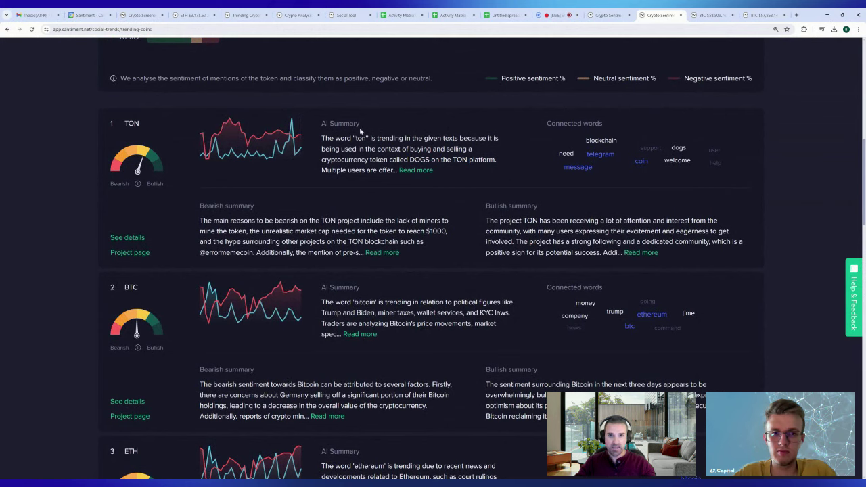
# Step: Read the full AI summary for the trending coin TON and open its full bearish summary
pyautogui.click(411, 173)
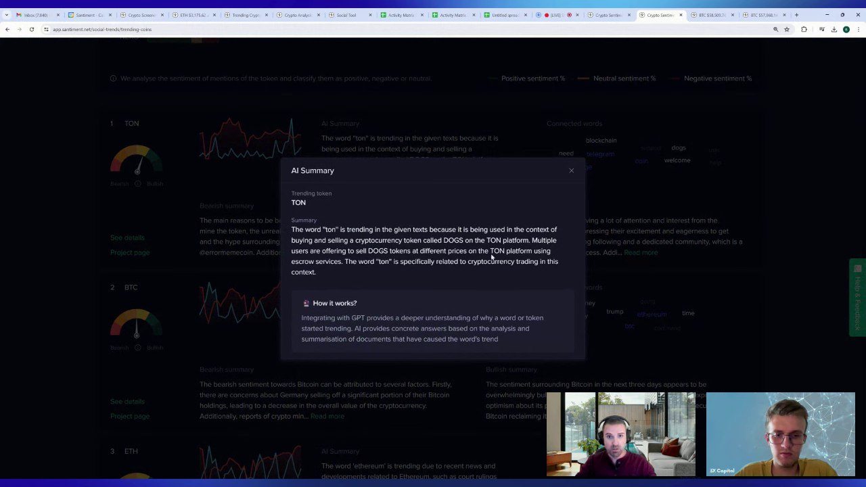
pyautogui.moveTo(350, 250); pyautogui.dragTo(456, 273)
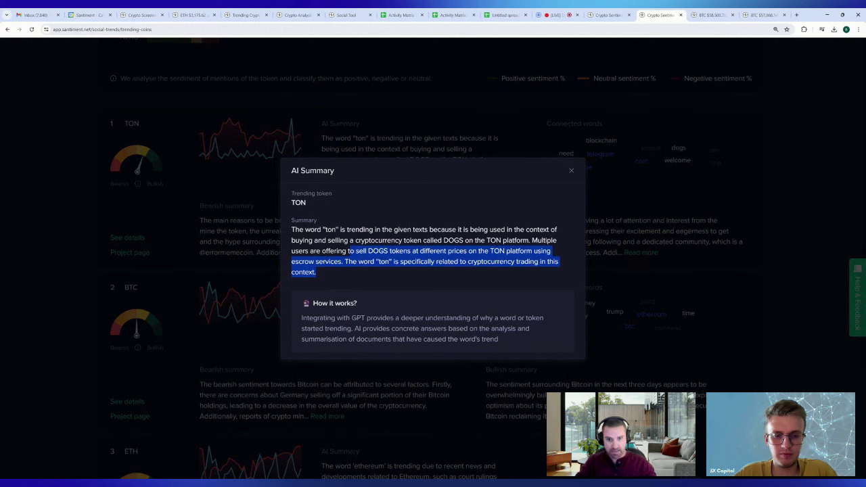
pyautogui.click(433, 281)
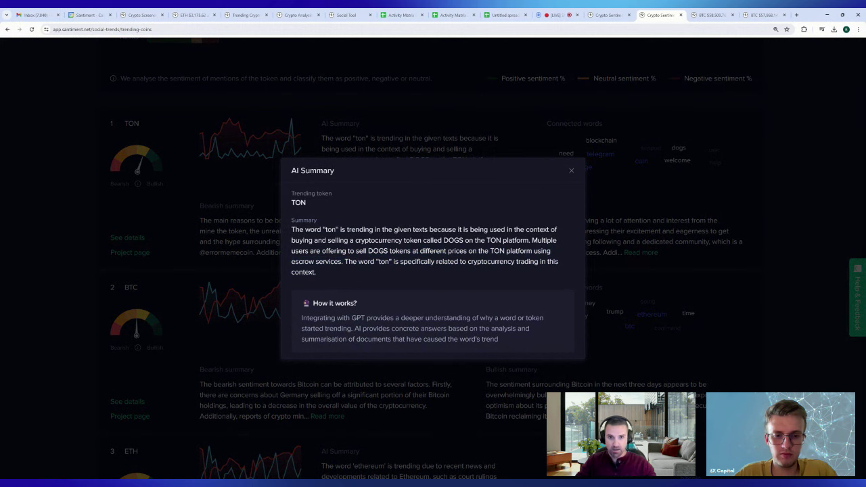
pyautogui.press('Escape')
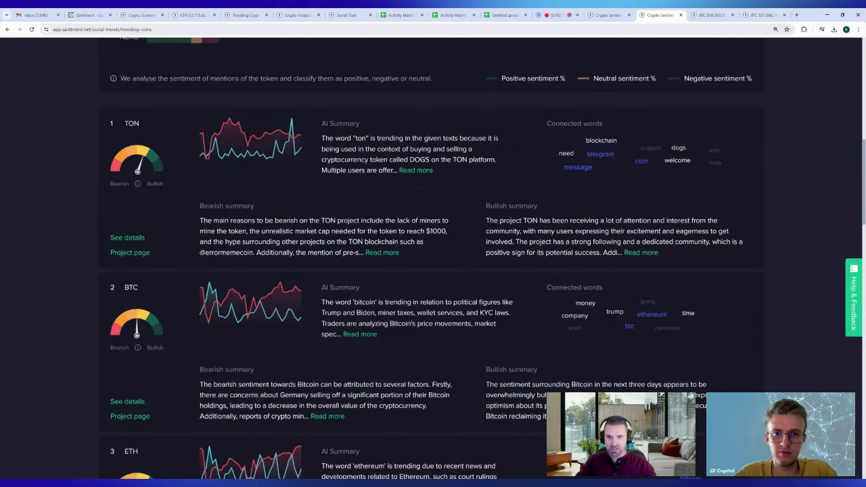
pyautogui.click(383, 255)
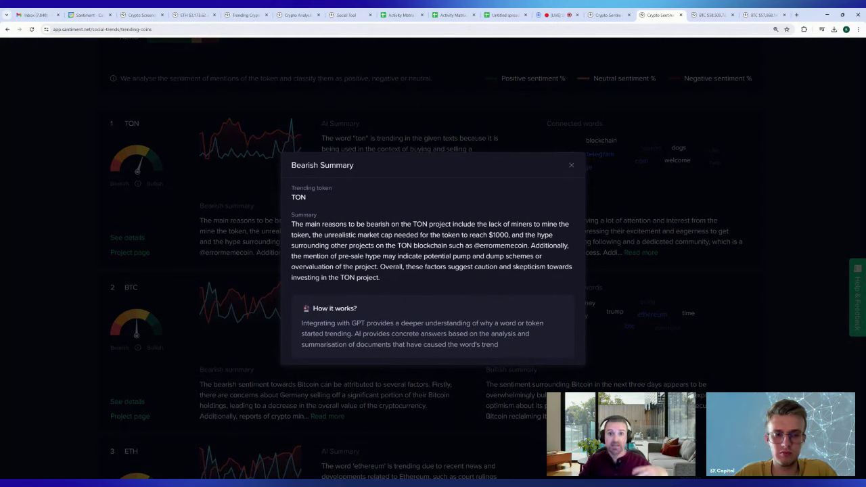
# Step: Close the bearish summary and read the full bullish summary for the trending coin TON
pyautogui.click(642, 255)
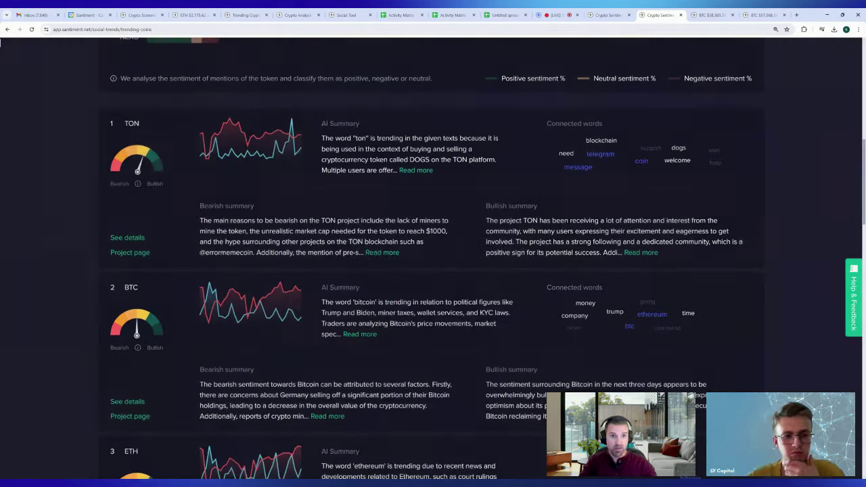
pyautogui.click(643, 253)
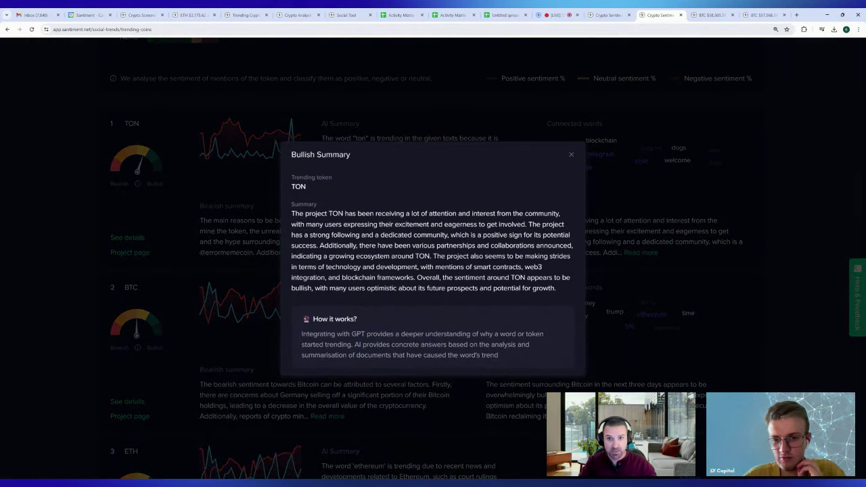
pyautogui.click(633, 270)
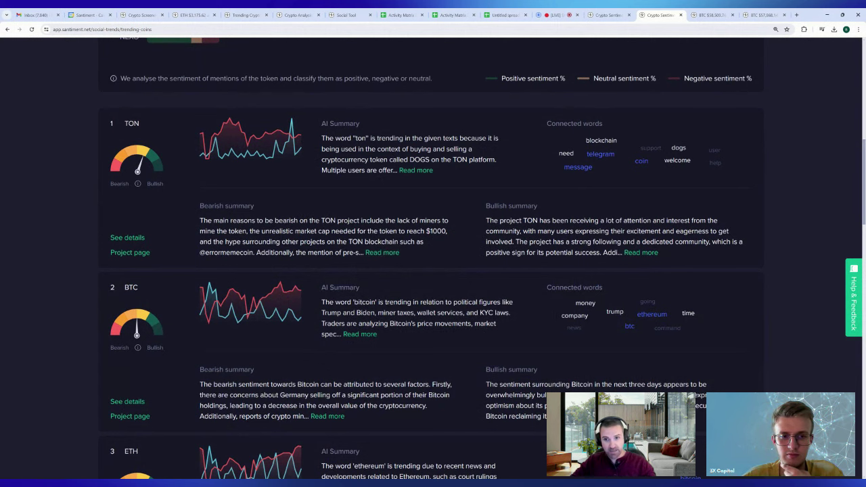
# Step: Review the gauges, AI summaries and connected words of the trending coins from BTC through ANKR and GAL, and return to TON
pyautogui.scroll(-7, 314, 274)
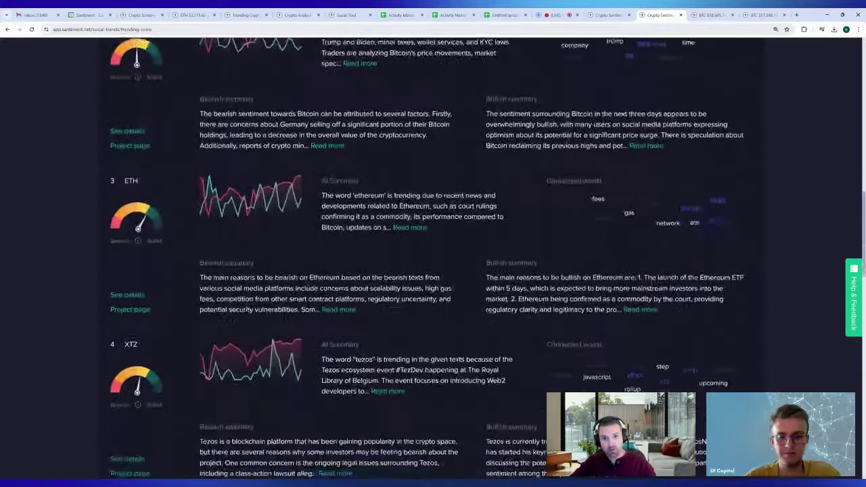
pyautogui.scroll(-4, 429, 283)
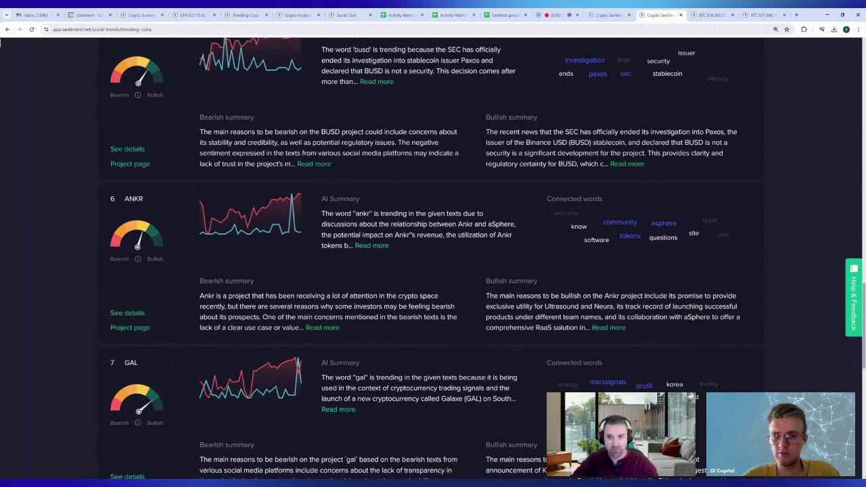
pyautogui.scroll(-1, 571, 259)
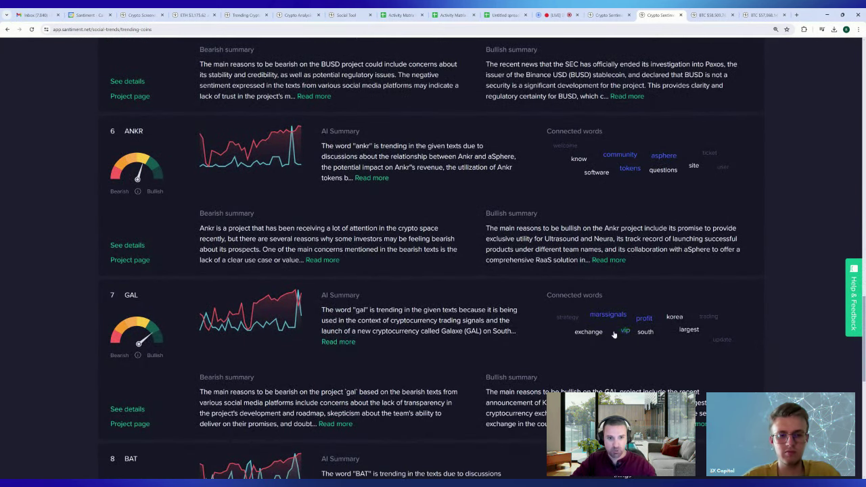
pyautogui.scroll(12, 806, 320)
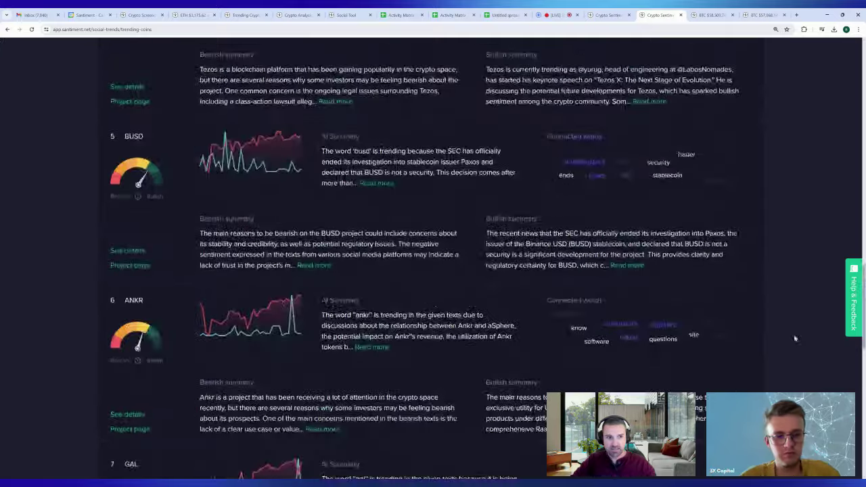
pyautogui.scroll(1, 790, 331)
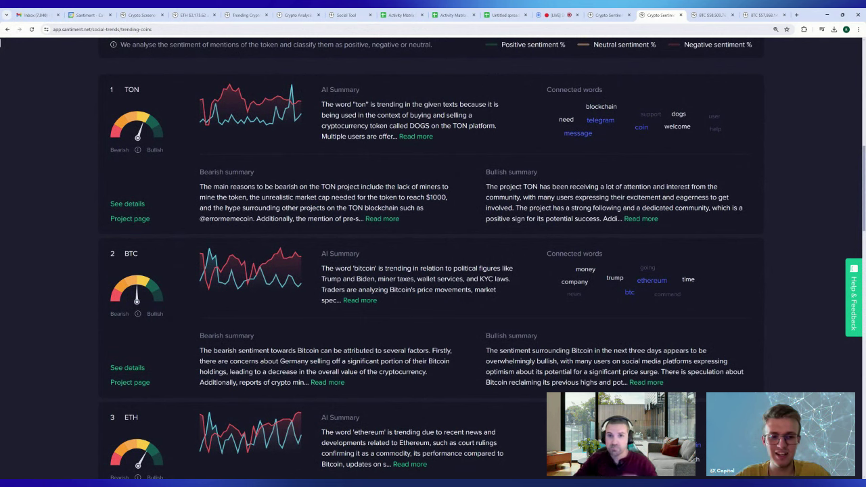
# Step: Examine the bearish/bullish gauges and summaries down to ALEX and NEXO, including BAT's social volume and price chart
pyautogui.scroll(-1, 771, 299)
pyautogui.scroll(-2, 764, 281)
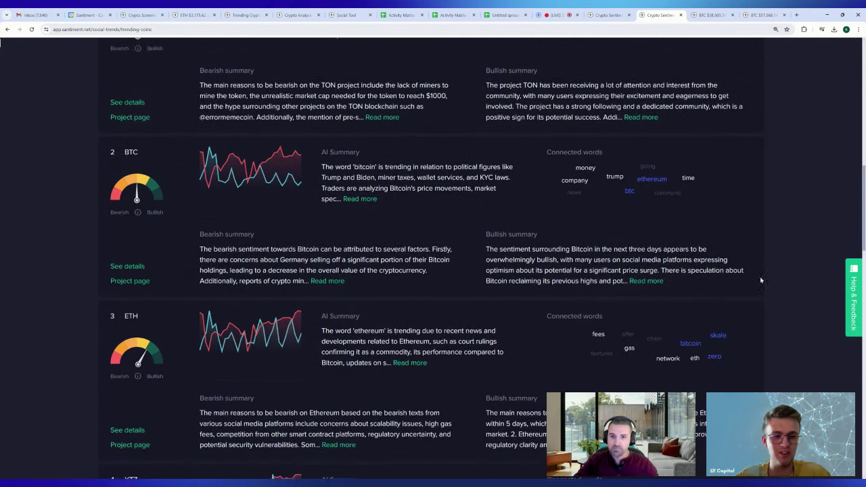
pyautogui.scroll(-4, 667, 270)
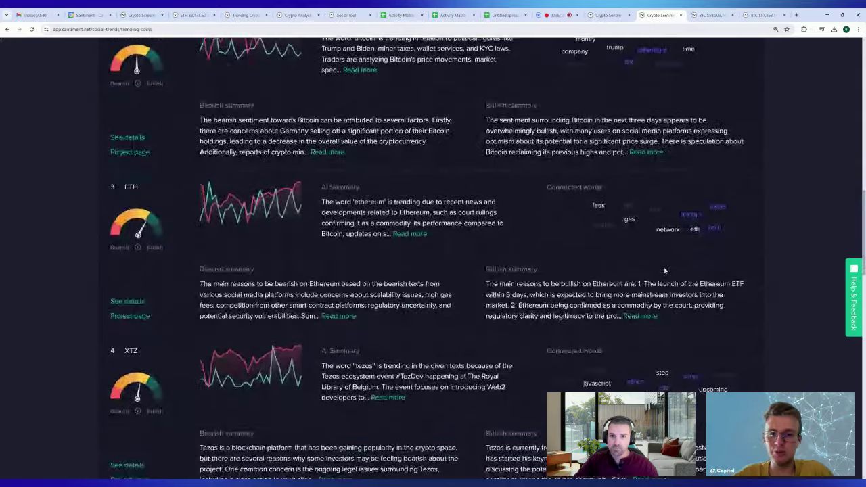
pyautogui.scroll(-1, 360, 255)
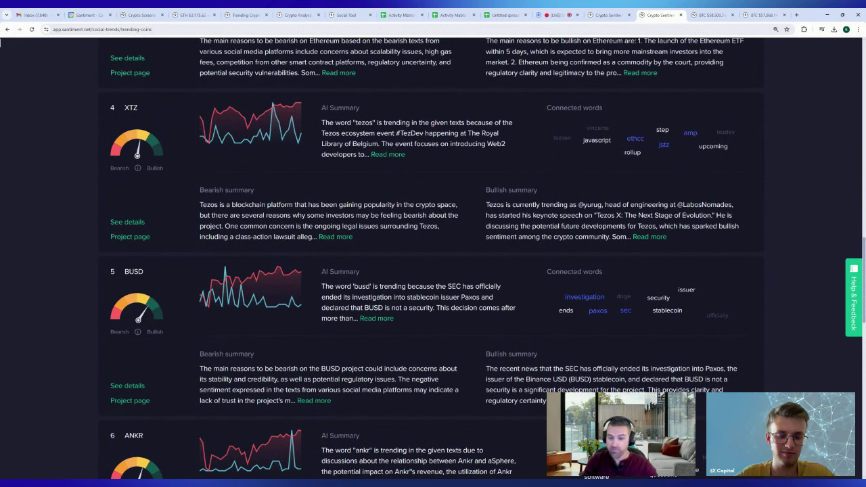
pyautogui.scroll(-3, 78, 190)
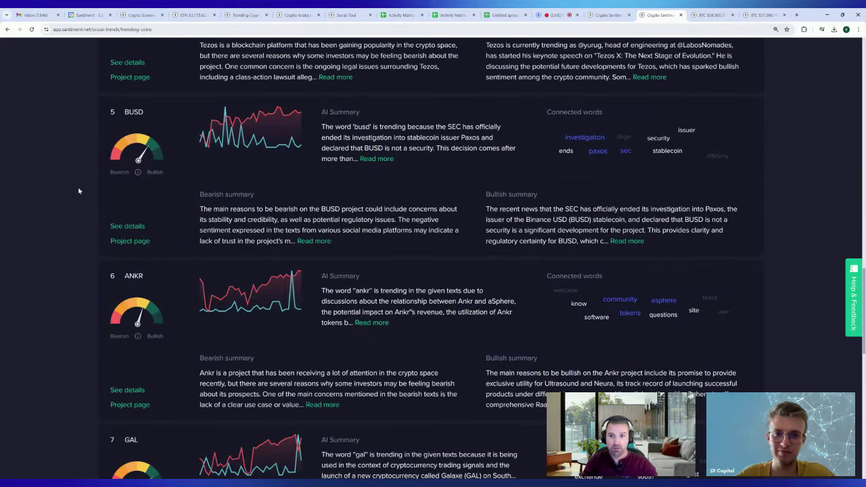
pyautogui.scroll(-8, 79, 191)
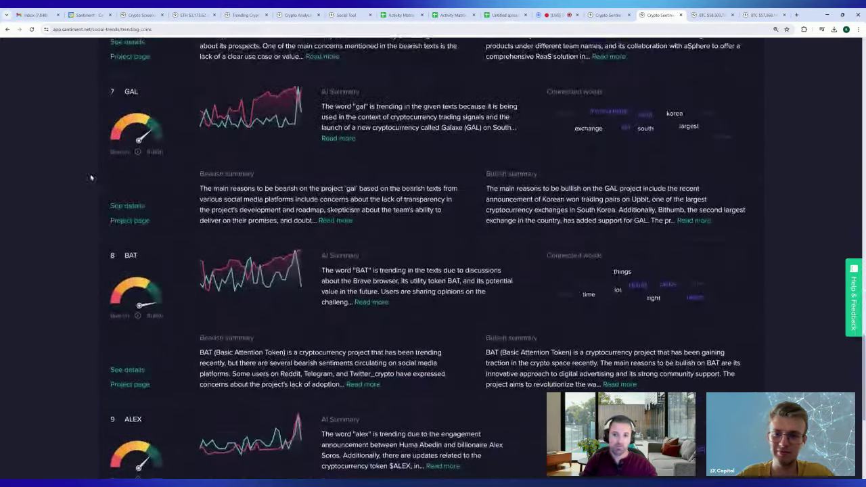
pyautogui.scroll(-3, 89, 177)
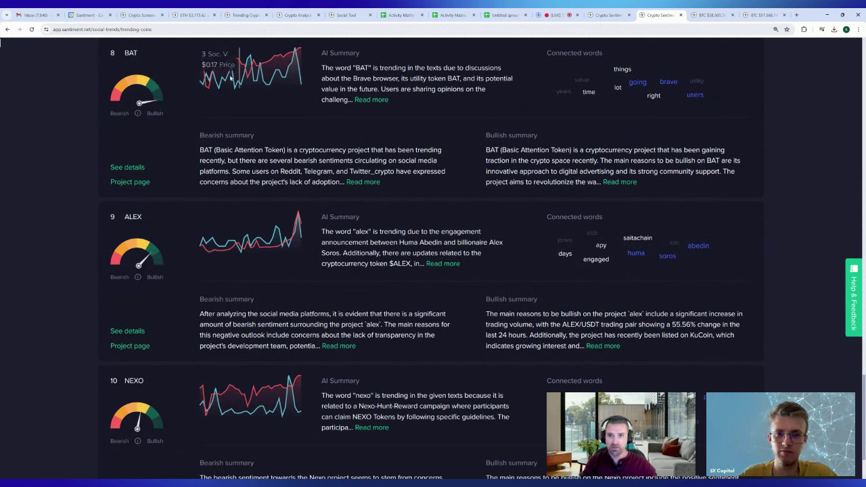
pyautogui.moveTo(211, 82)
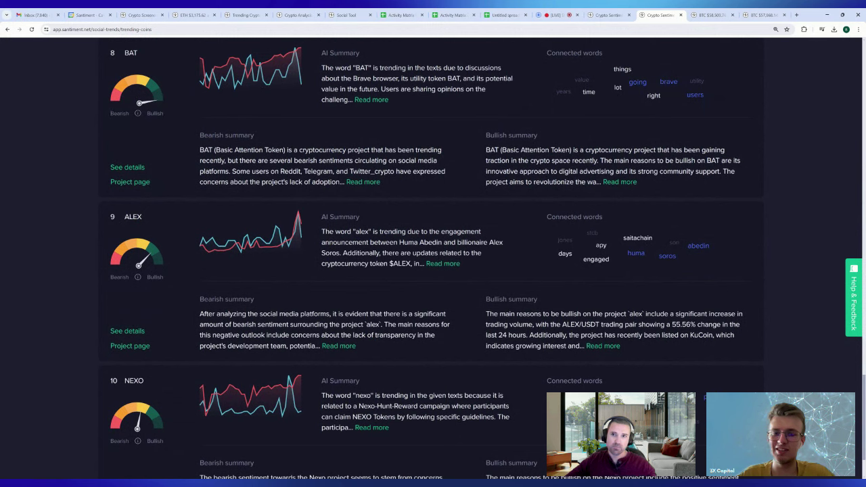
# Step: Open the Crypto Narratives section and inspect the GameFi topic in its relative social volume chart
pyautogui.scroll(10, 59, 136)
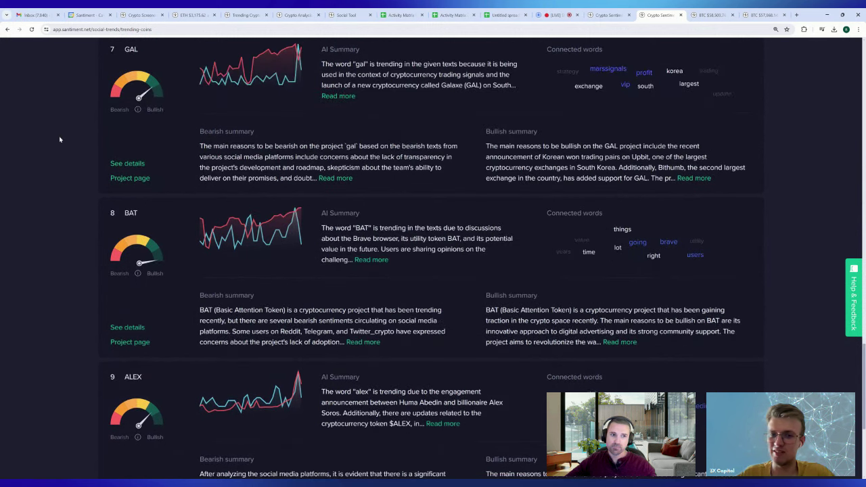
pyautogui.scroll(10, 60, 139)
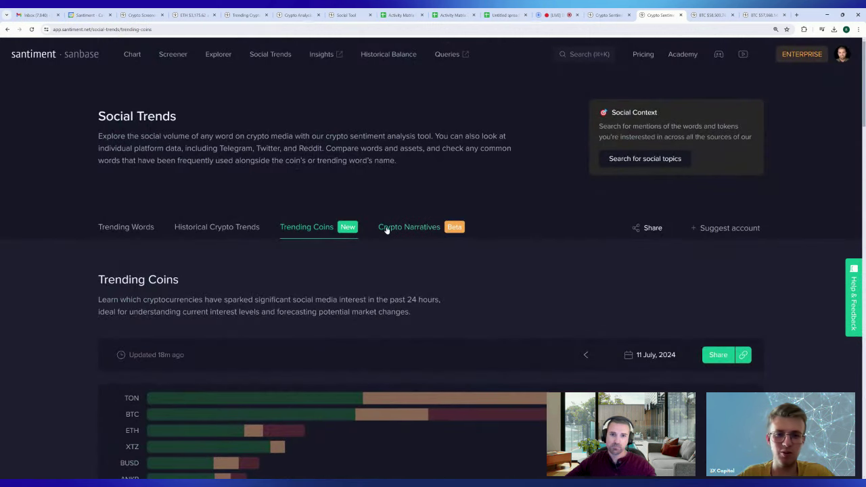
pyautogui.click(383, 227)
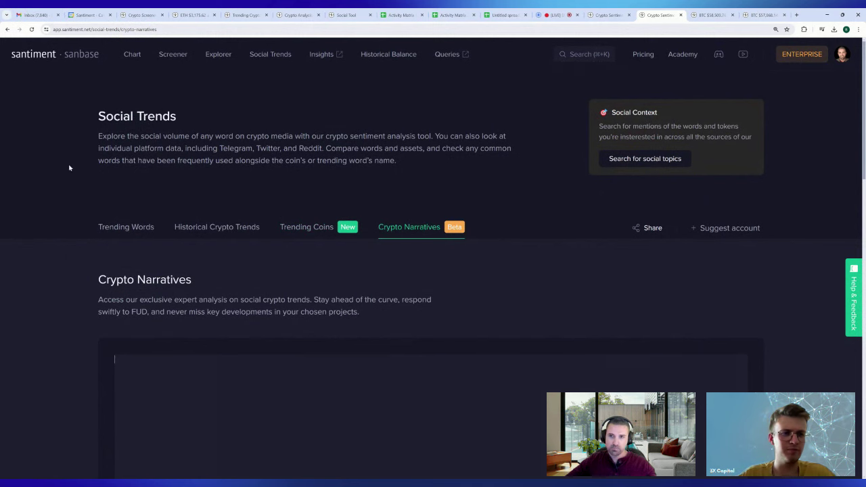
pyautogui.scroll(-3, 68, 167)
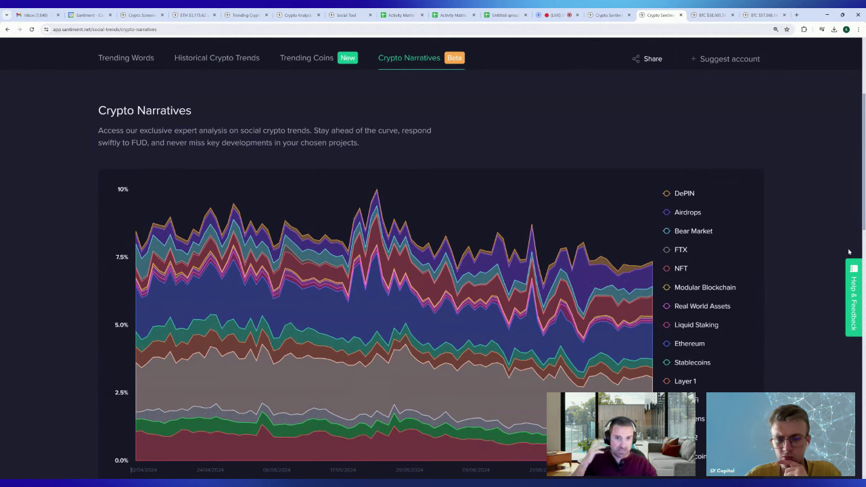
pyautogui.moveTo(630, 280)
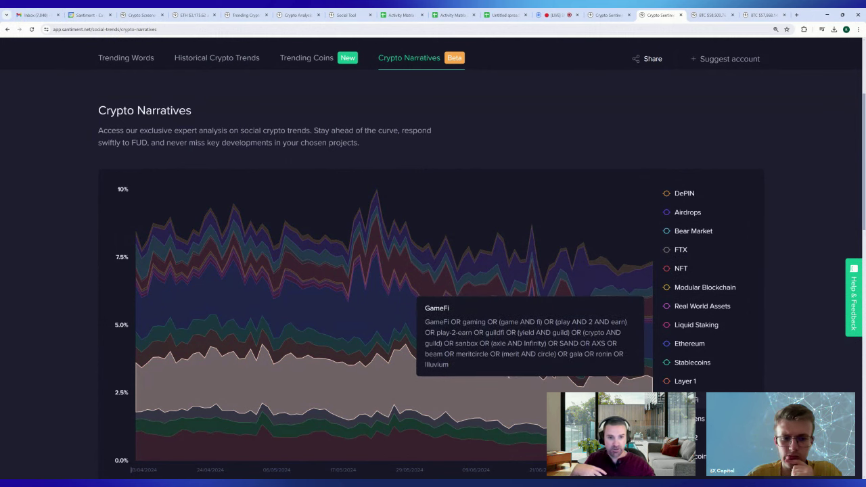
# Step: Look over the chart's narrative legend from DePIN to Memecoins and the keyword definitions of each topic
pyautogui.scroll(-1, 414, 339)
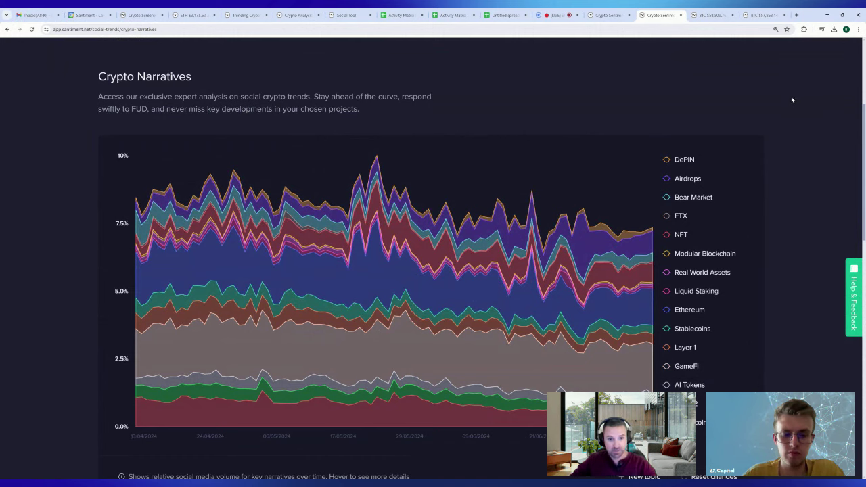
pyautogui.scroll(-5, 791, 99)
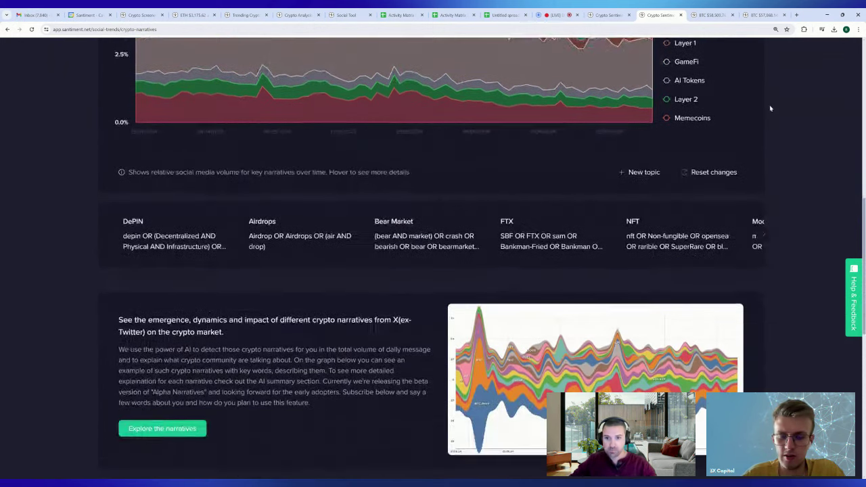
pyautogui.scroll(-1, 769, 109)
pyautogui.scroll(8, 778, 115)
pyautogui.scroll(-2, 785, 119)
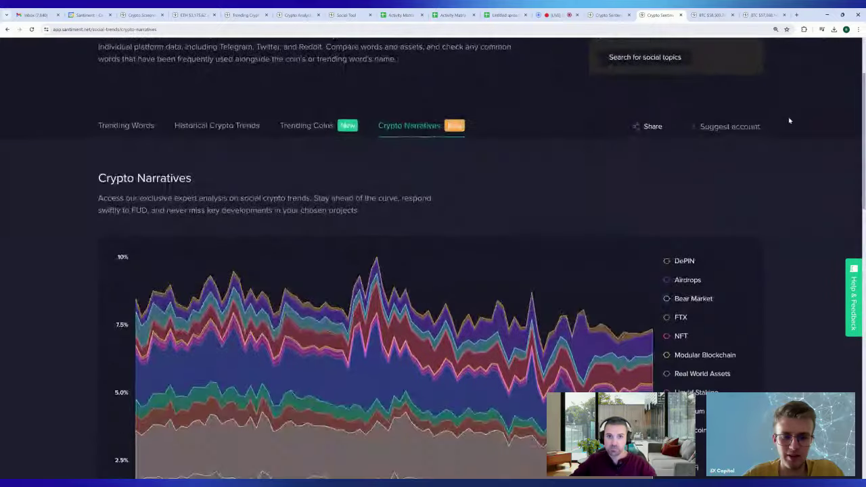
pyautogui.scroll(-1, 789, 120)
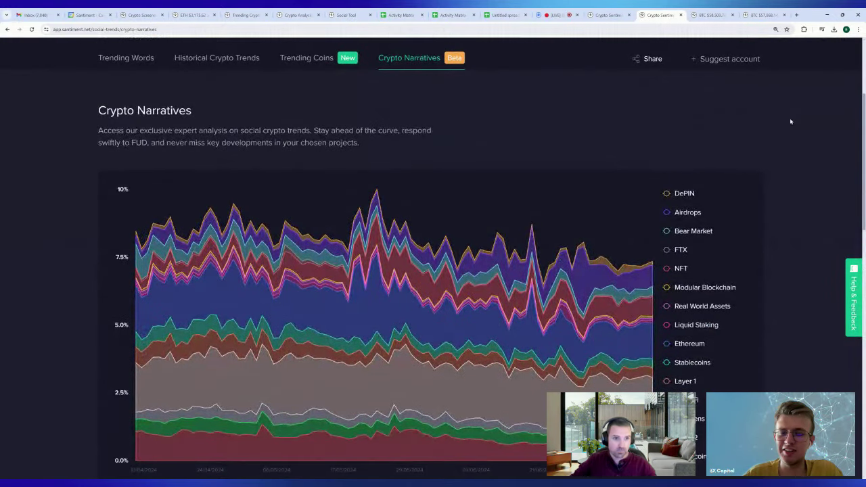
# Step: Open the Alpha Narratives explorer and read the AI narrative summaries, including SEC, CPI and Crypto Events
pyautogui.scroll(-6, 790, 121)
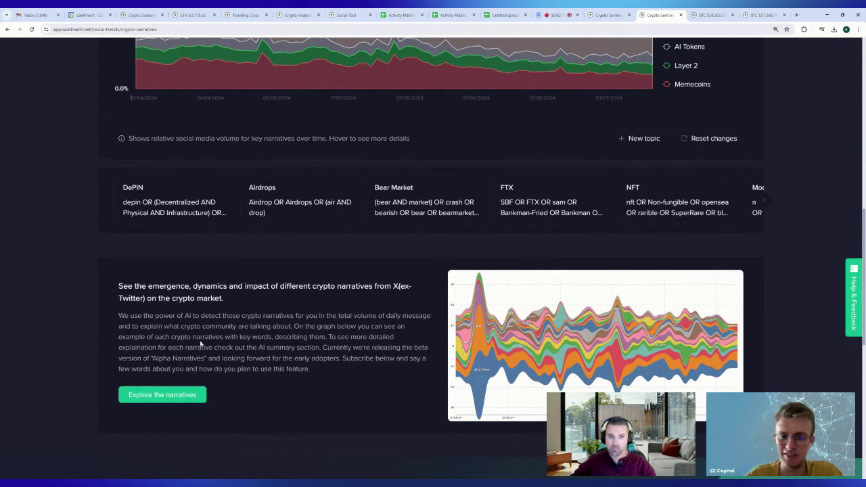
pyautogui.click(164, 396)
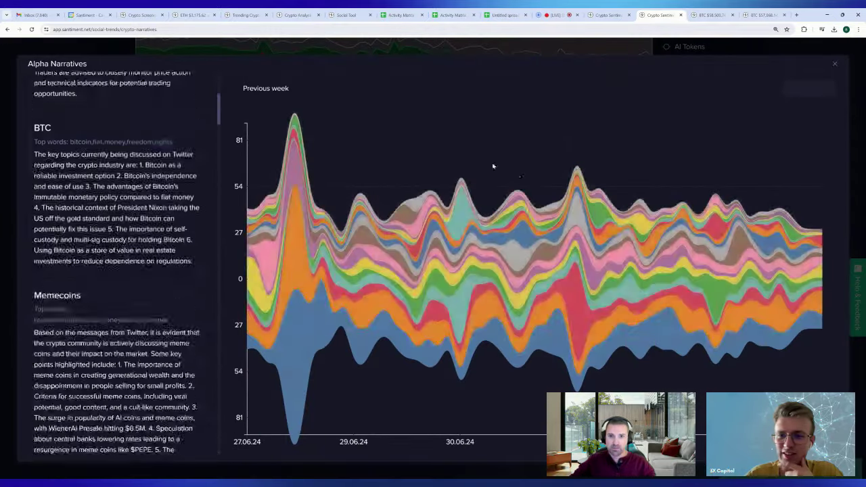
pyautogui.moveTo(803, 236)
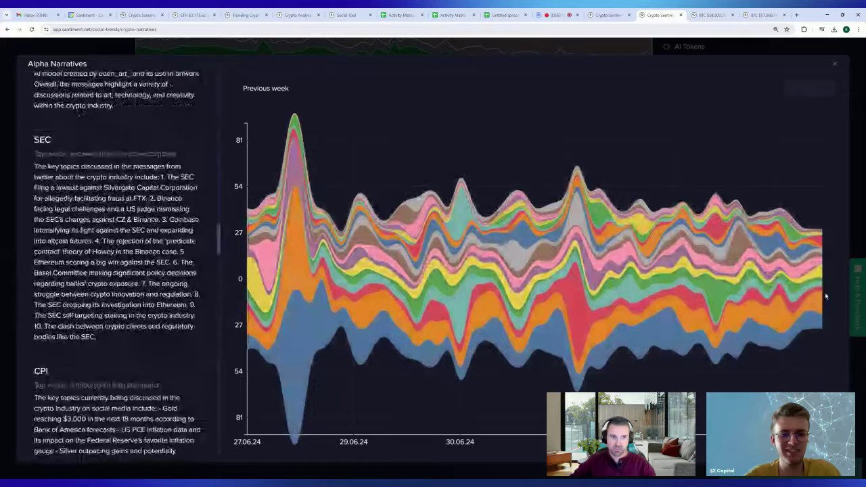
pyautogui.moveTo(820, 313)
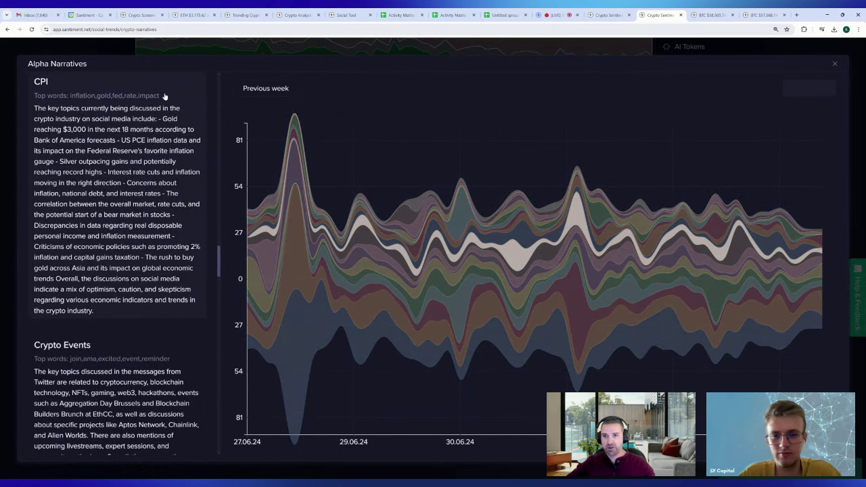
pyautogui.scroll(-1, 155, 148)
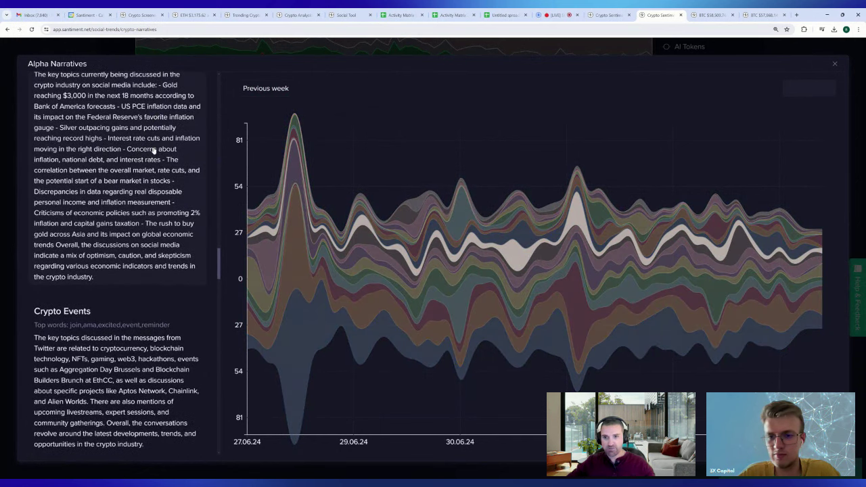
pyautogui.scroll(1, 103, 208)
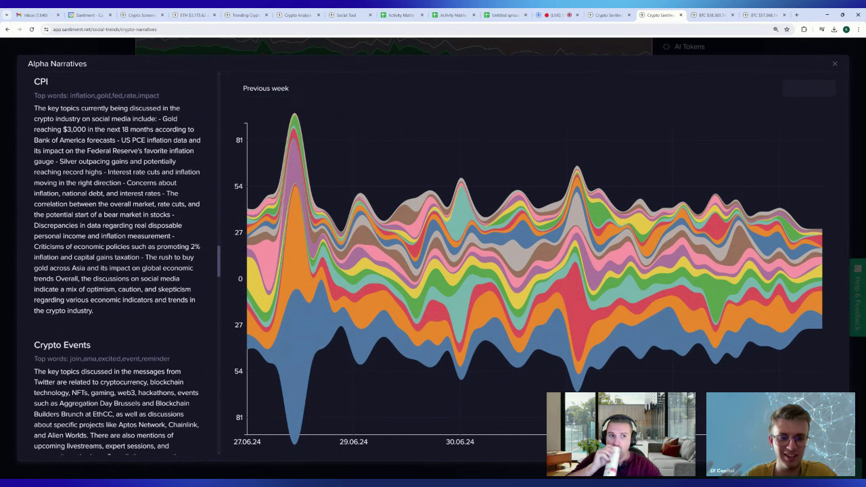
# Step: Inspect the previous week's Alpha Narratives chart and topics, including SOL ETF, and return to the following week
pyautogui.moveTo(715, 252)
pyautogui.moveTo(724, 293)
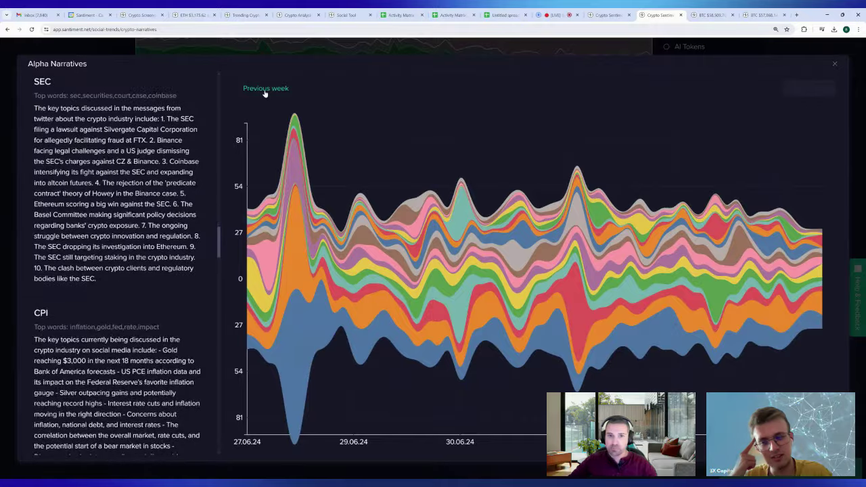
pyautogui.click(266, 90)
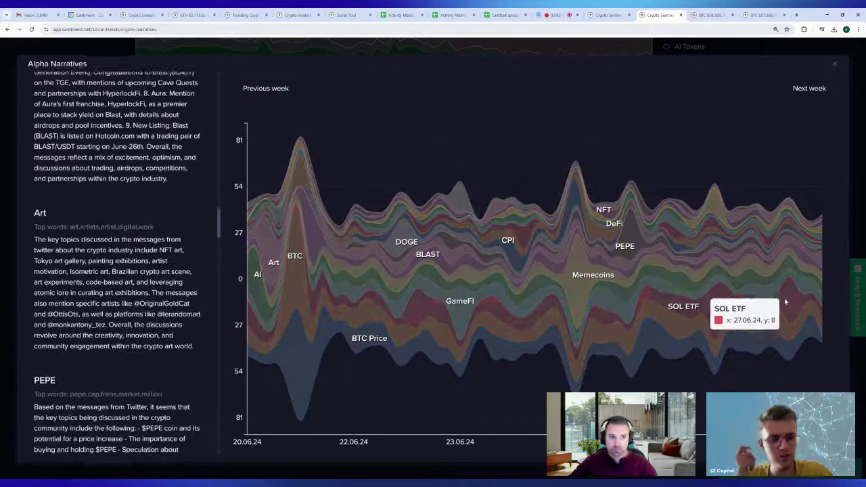
pyautogui.click(809, 88)
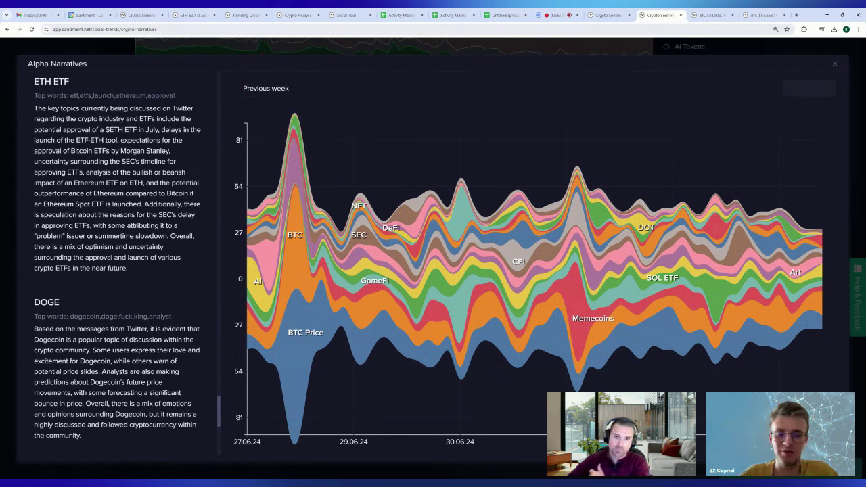
# Step: Close Alpha Narratives and show the Bitcoin chart layout that includes the BTC supply distribution
pyautogui.click(726, 50)
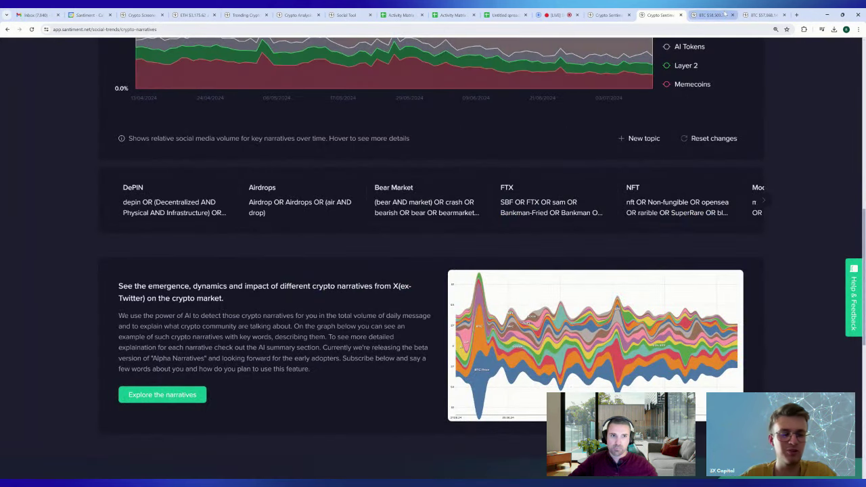
pyautogui.click(752, 15)
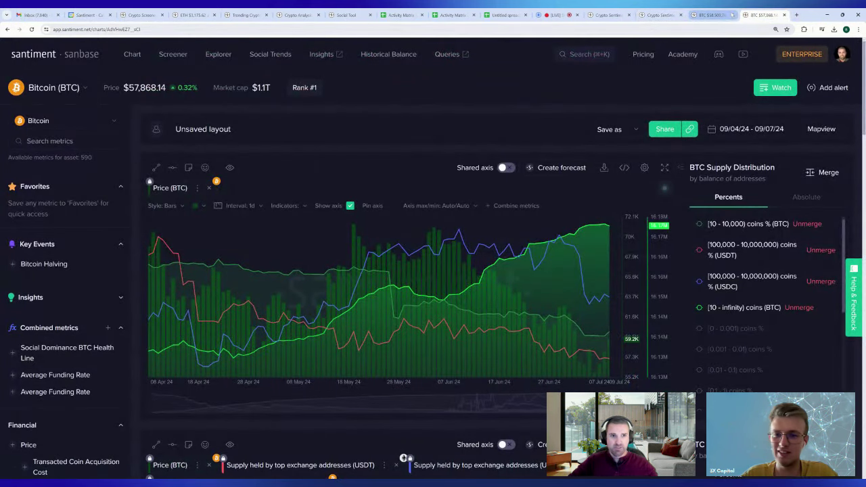
# Step: Enlarge the first Bitcoin chart and compare price and supply-holder metrics from late April to July 9, 2024
pyautogui.click(664, 167)
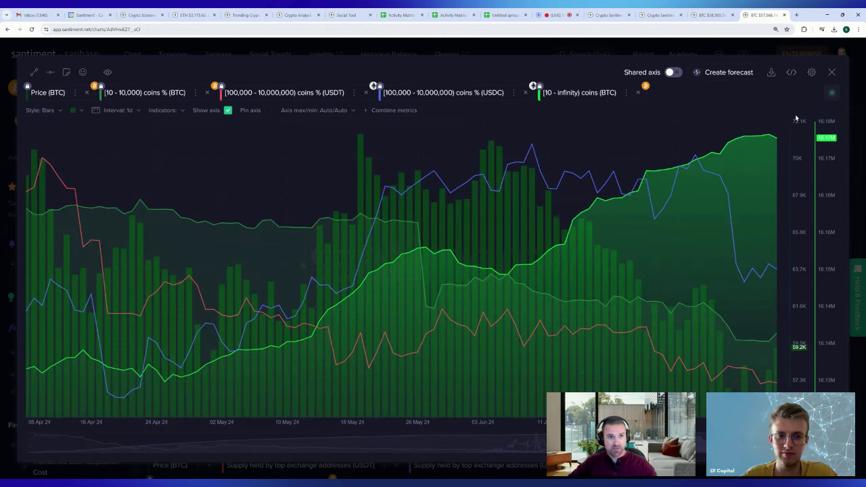
pyautogui.moveTo(771, 139)
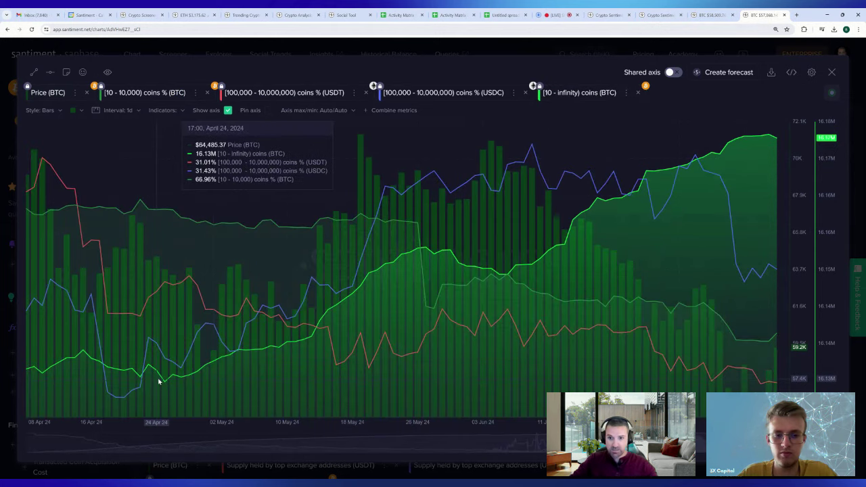
pyautogui.moveTo(165, 387)
pyautogui.mouseDown()
pyautogui.moveTo(334, 363)
pyautogui.moveTo(778, 258)
pyautogui.mouseUp()
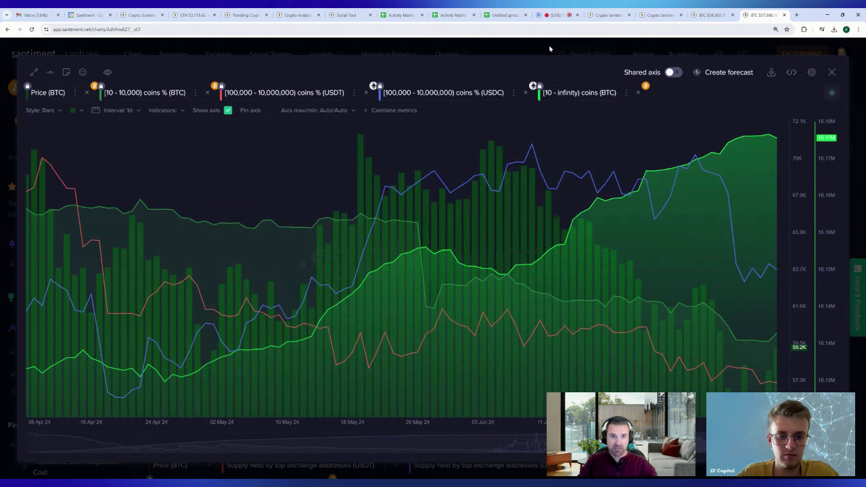
pyautogui.click(547, 51)
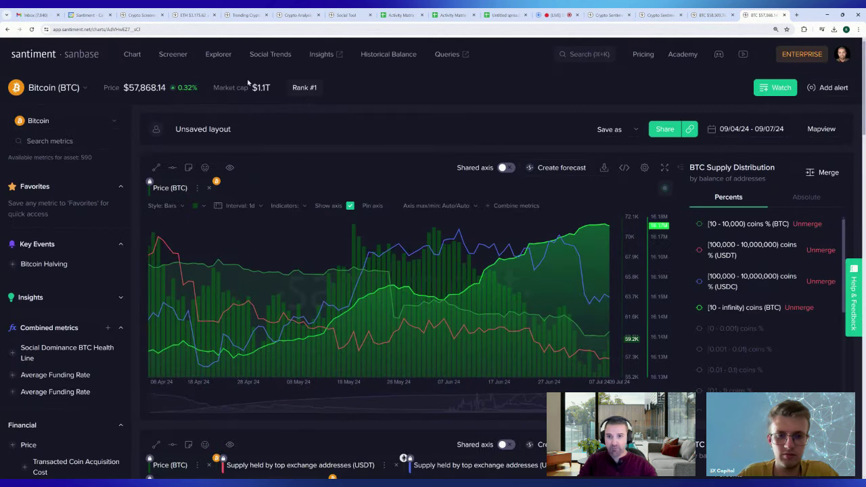
# Step: Find the Total Amount Of Holders metric and add it to the first Bitcoin chart of the layout
pyautogui.click(49, 141)
pyautogui.write('total amount')
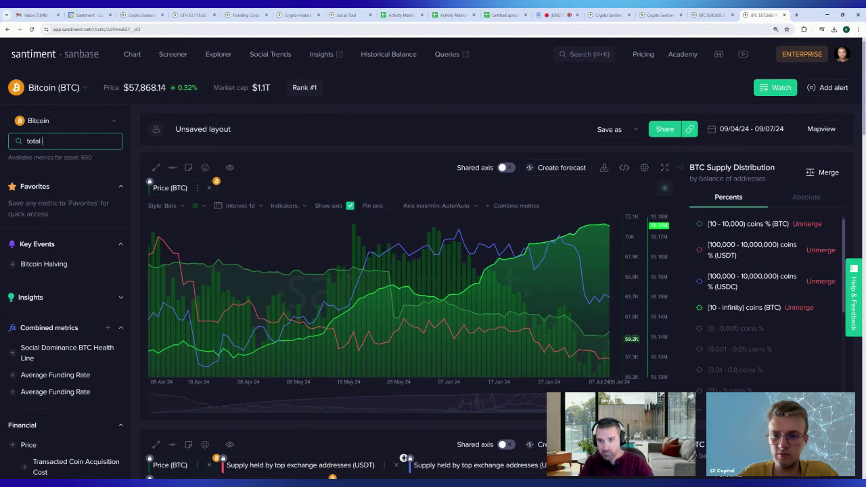
pyautogui.click(93, 261)
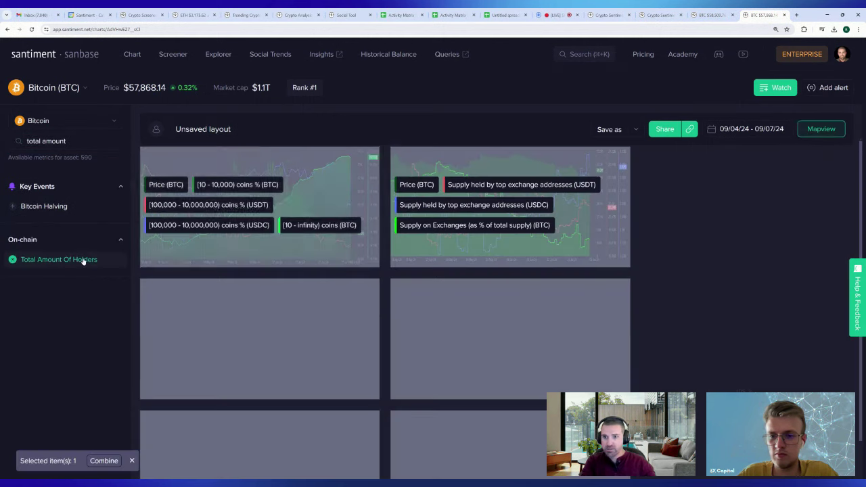
pyautogui.click(297, 190)
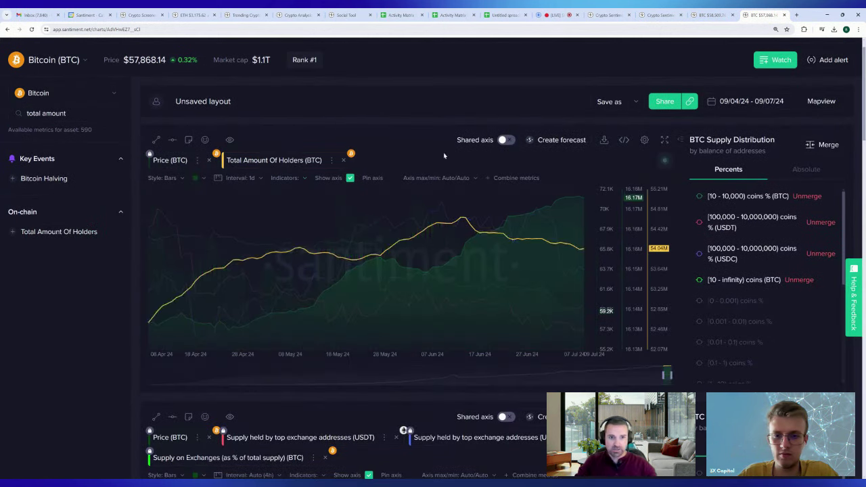
# Step: Enlarge the first chart and hide its 10 - 10,000 BTC coins, USDT and USDC supply percentage metrics
pyautogui.click(665, 139)
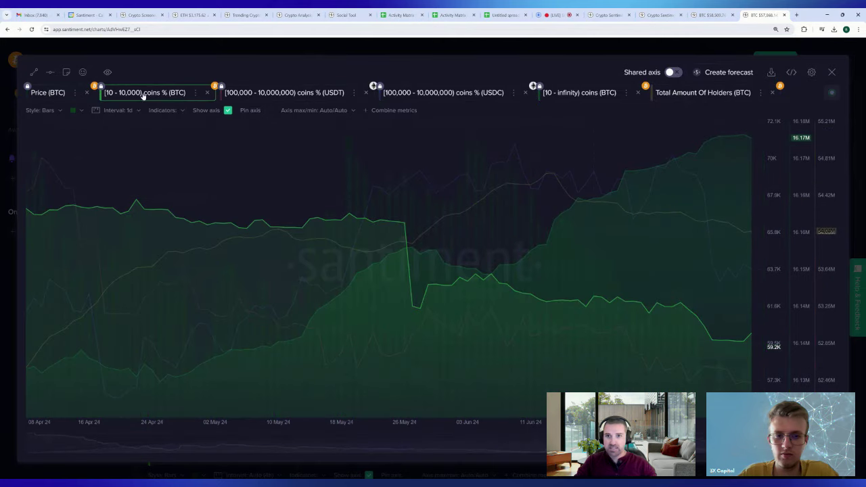
pyautogui.click(286, 94)
pyautogui.click(433, 95)
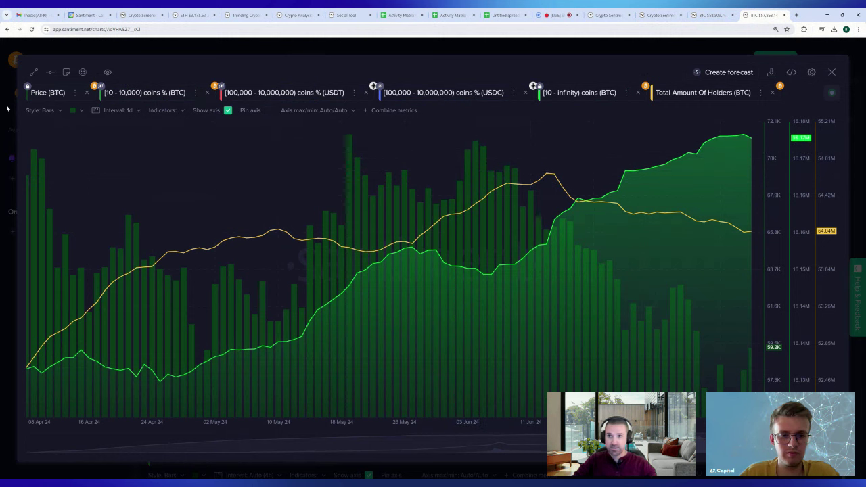
# Step: Draw a line from the June 4 price peak down to July 9 and measure the metrics' changes from June 13 to July 9
pyautogui.click(31, 75)
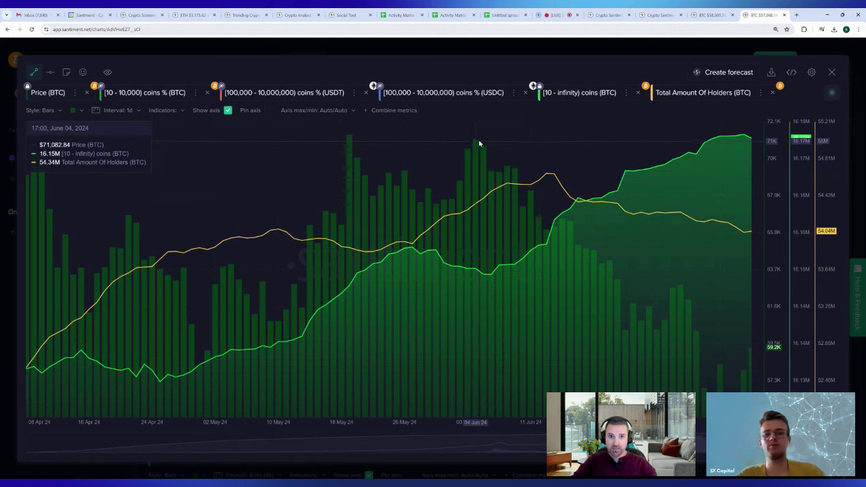
pyautogui.moveTo(477, 143)
pyautogui.mouseDown()
pyautogui.moveTo(684, 271)
pyautogui.moveTo(748, 334)
pyautogui.moveTo(750, 348)
pyautogui.mouseUp()
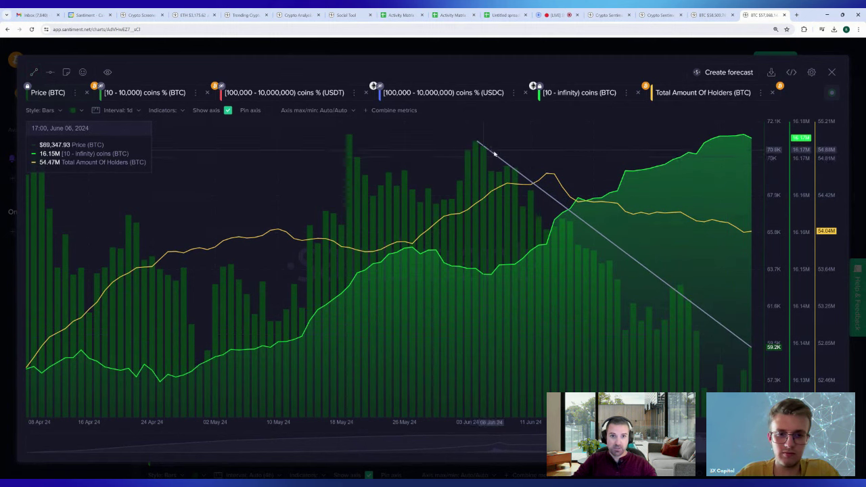
pyautogui.click(506, 194)
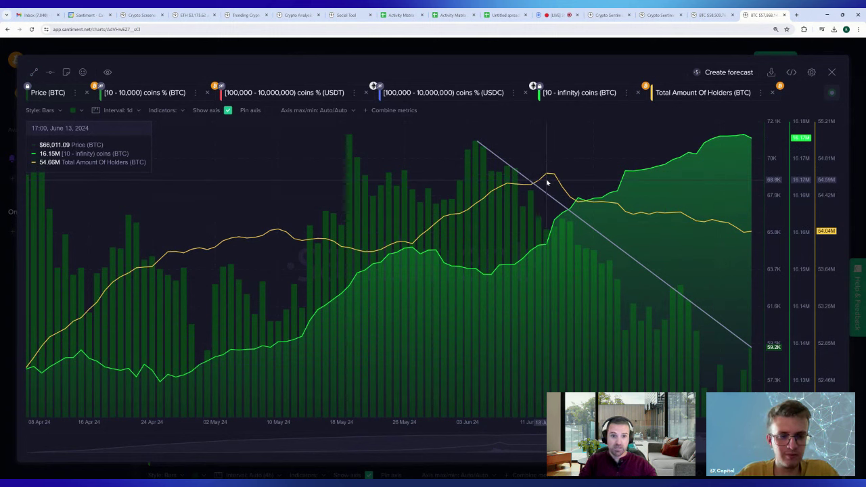
pyautogui.moveTo(548, 183); pyautogui.dragTo(749, 223)
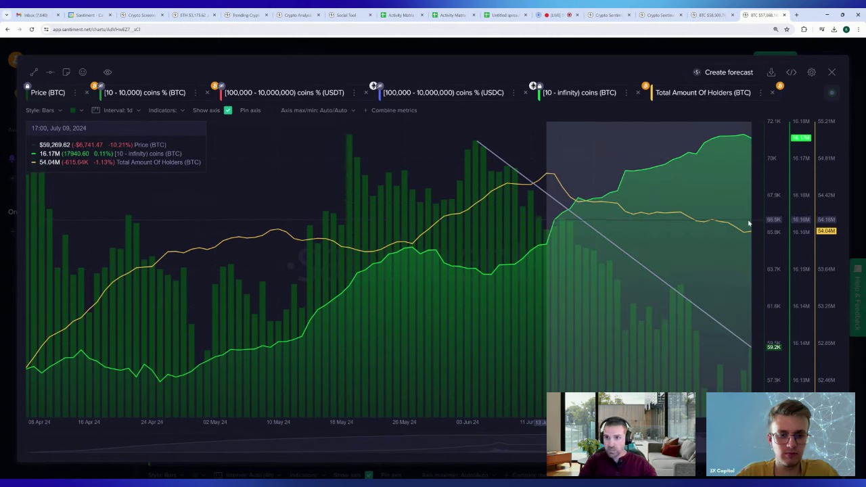
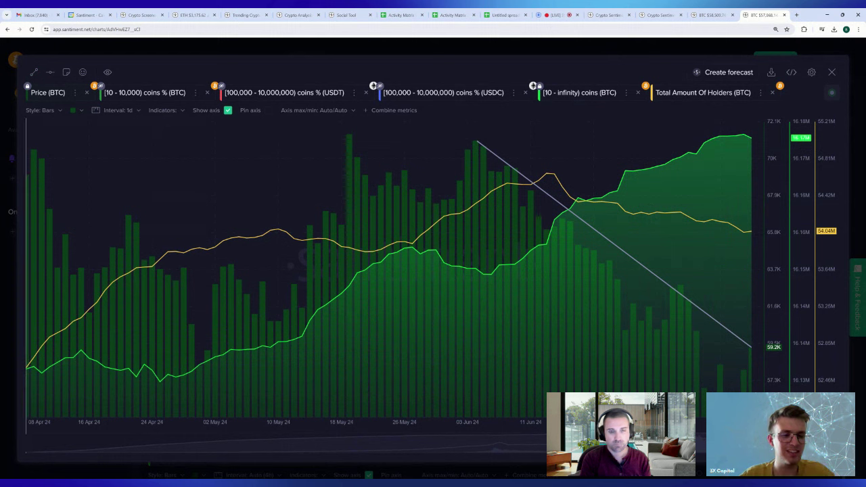
pyautogui.click(609, 48)
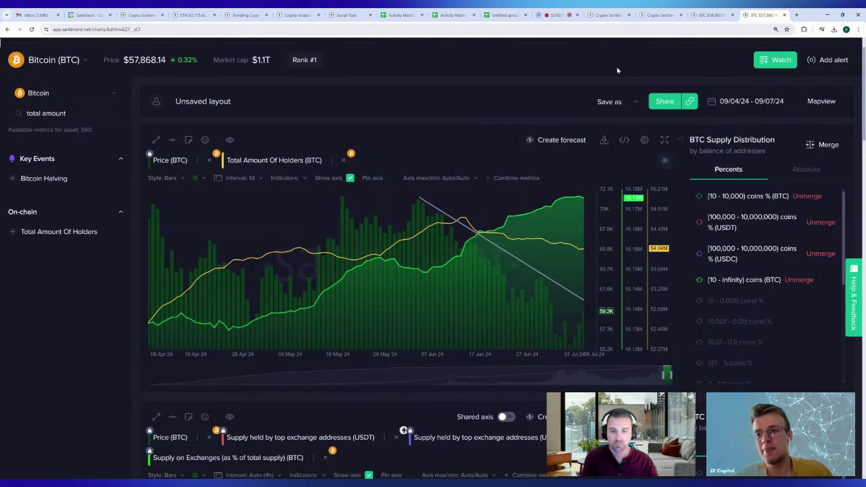
# Step: Switch the charted asset to Ethereum and load the saved chart layout Main from the personal library
pyautogui.click(54, 59)
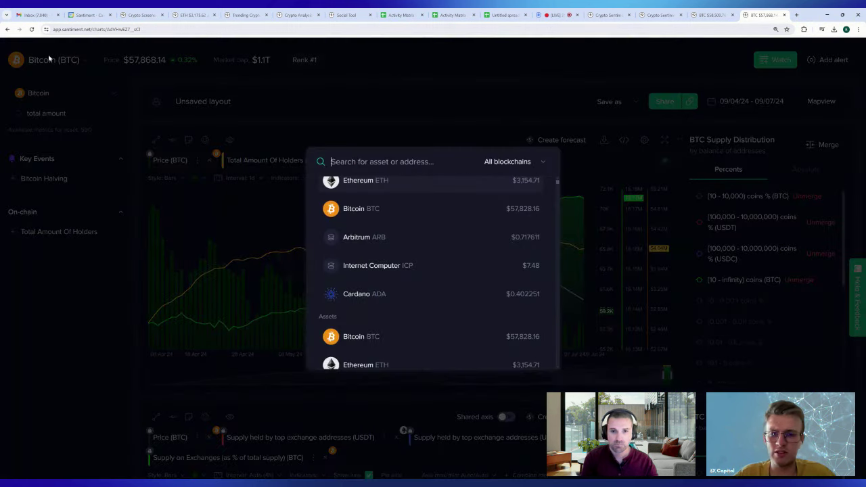
pyautogui.click(419, 186)
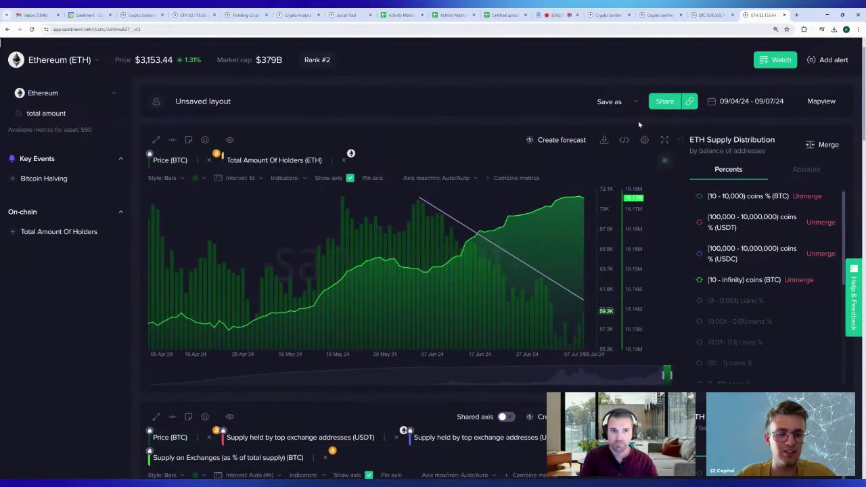
pyautogui.click(638, 103)
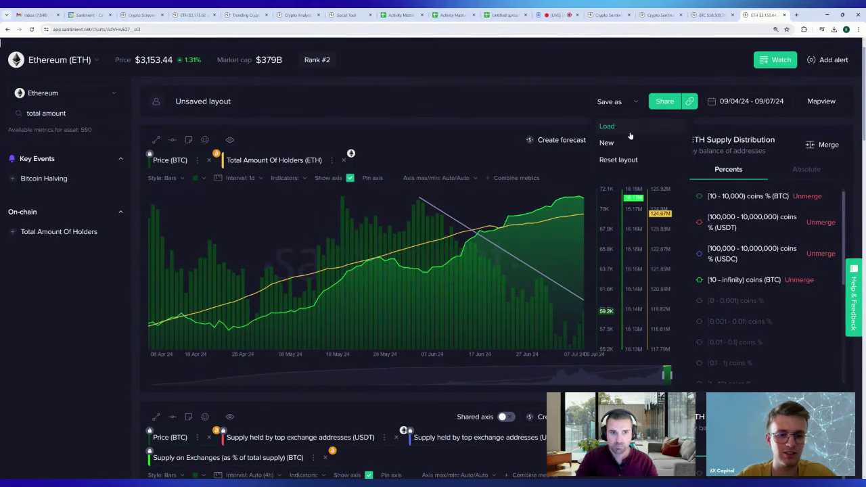
pyautogui.click(626, 125)
pyautogui.write('mai')
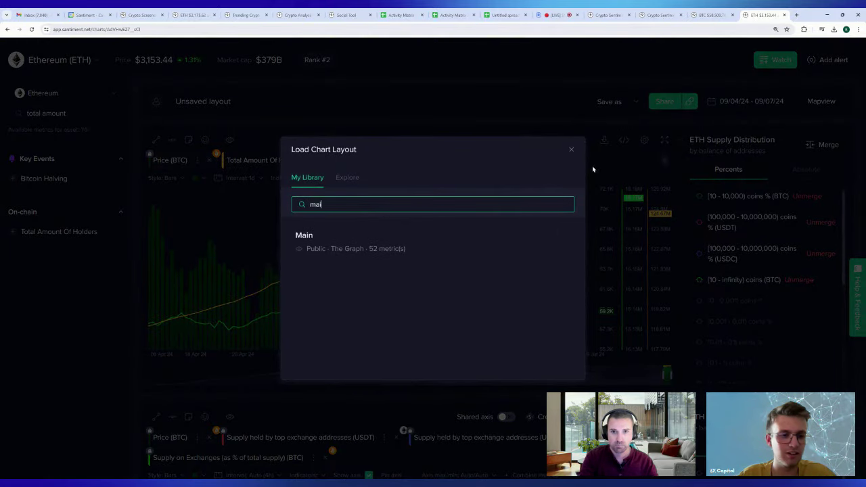
pyautogui.click(401, 247)
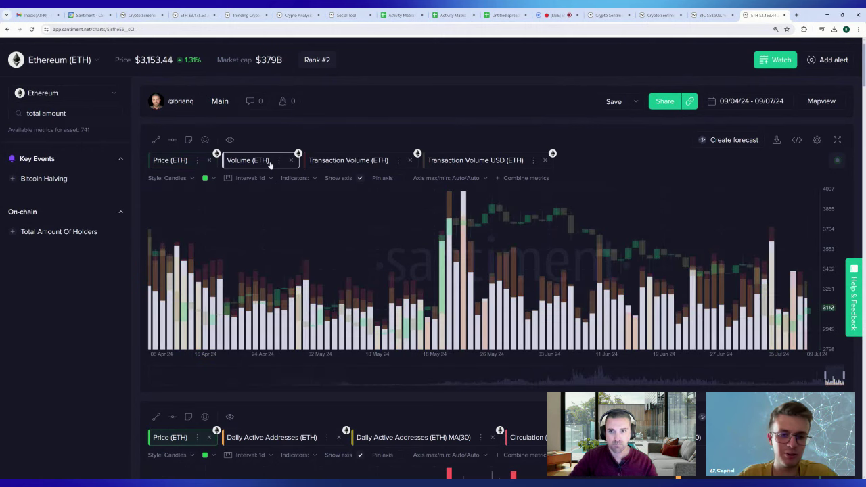
# Step: Set the ETH price interval in the first chart to 12 hours and look over the active addresses, circulation and MVRV charts
pyautogui.click(250, 178)
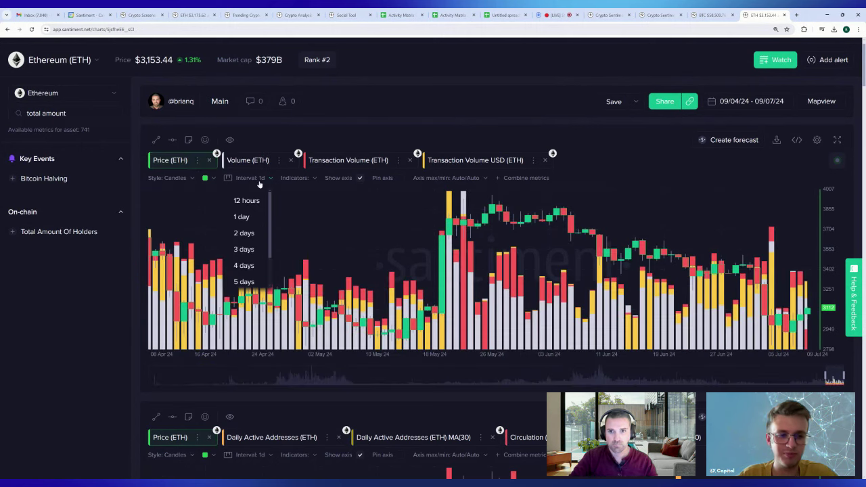
pyautogui.click(259, 198)
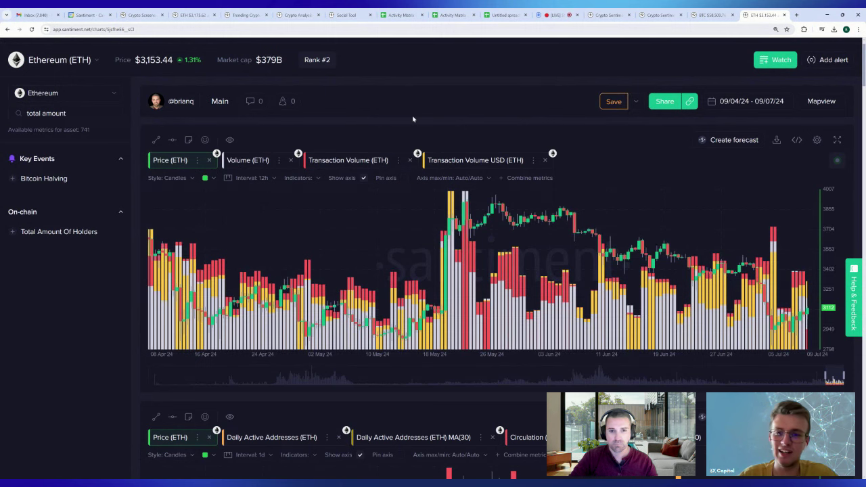
pyautogui.scroll(-3, 493, 115)
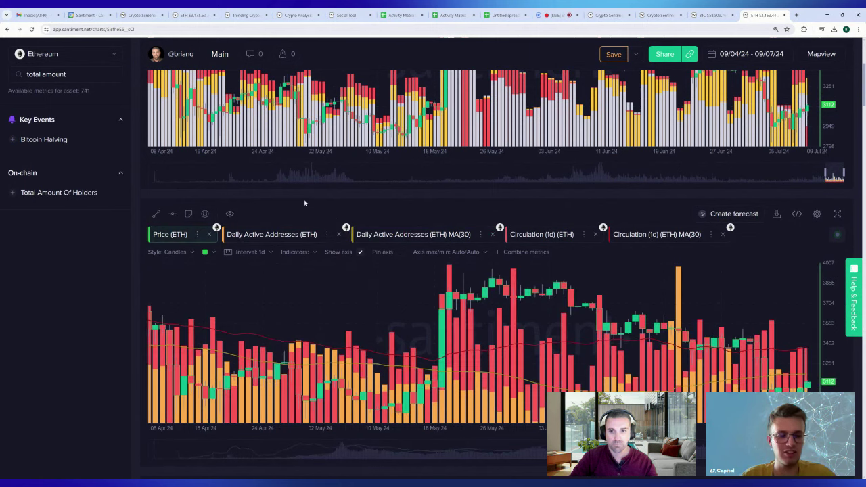
pyautogui.scroll(-4, 306, 201)
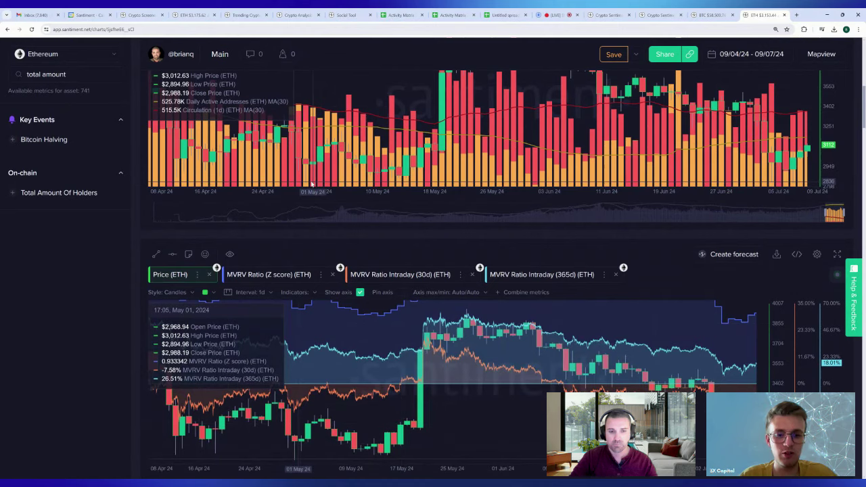
pyautogui.scroll(-1, 310, 181)
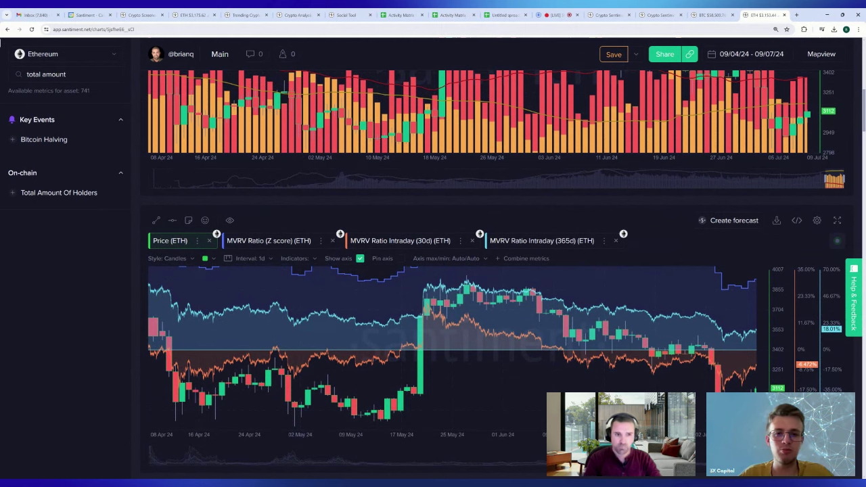
pyautogui.scroll(3, 569, 204)
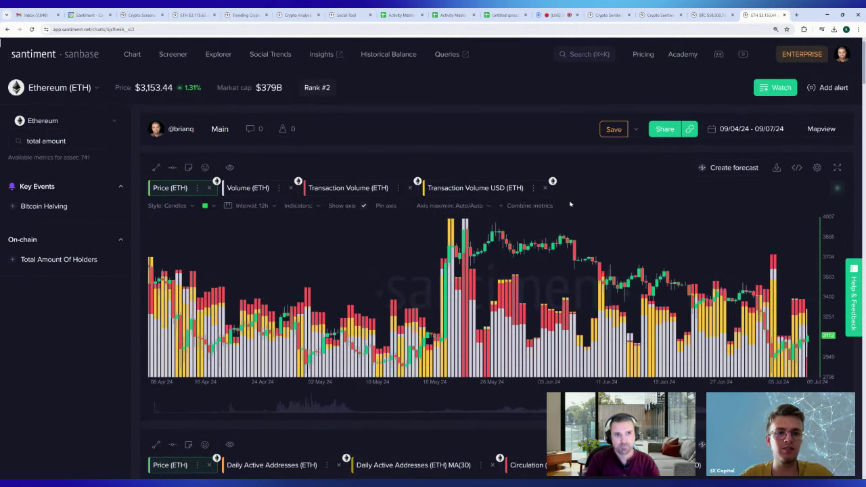
# Step: Open the pricing page and read the individual plans Free, Sanbase Pro and Sanbase Max
pyautogui.click(642, 56)
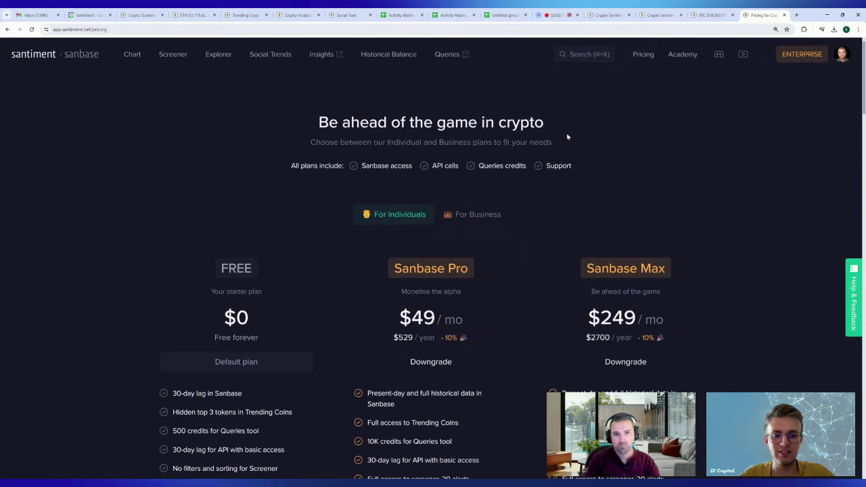
pyautogui.scroll(-1, 761, 185)
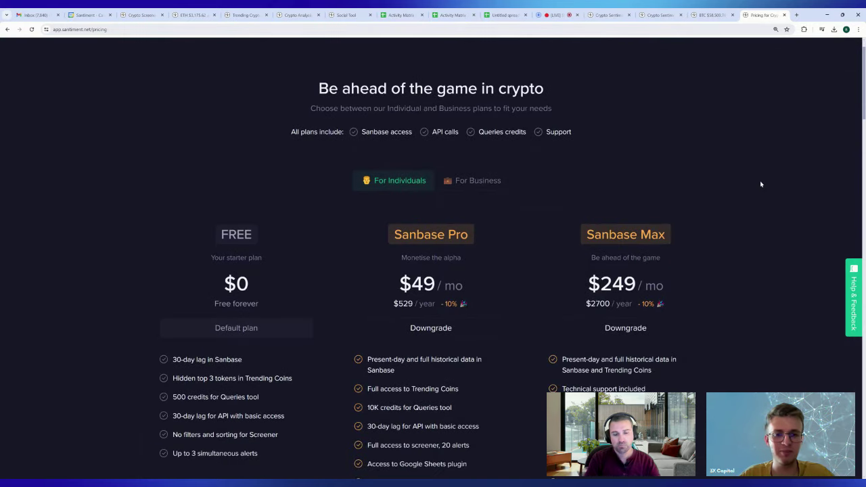
pyautogui.scroll(-1, 759, 185)
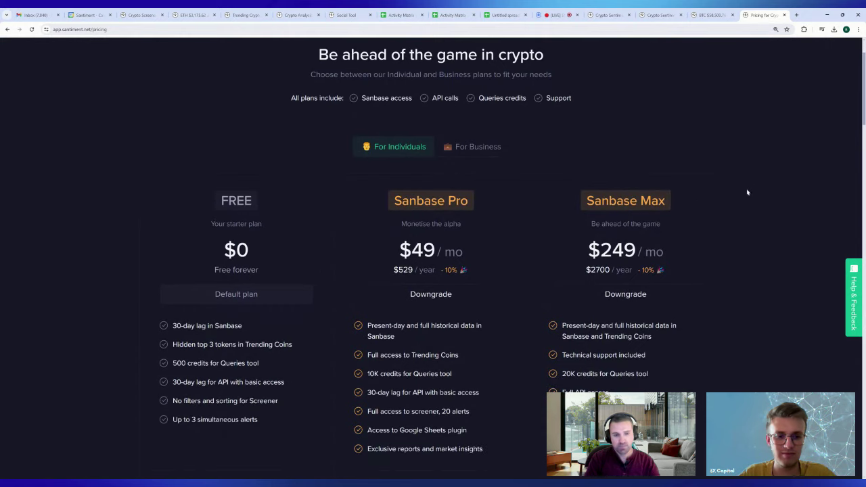
pyautogui.scroll(-1, 747, 193)
pyautogui.scroll(3, 735, 199)
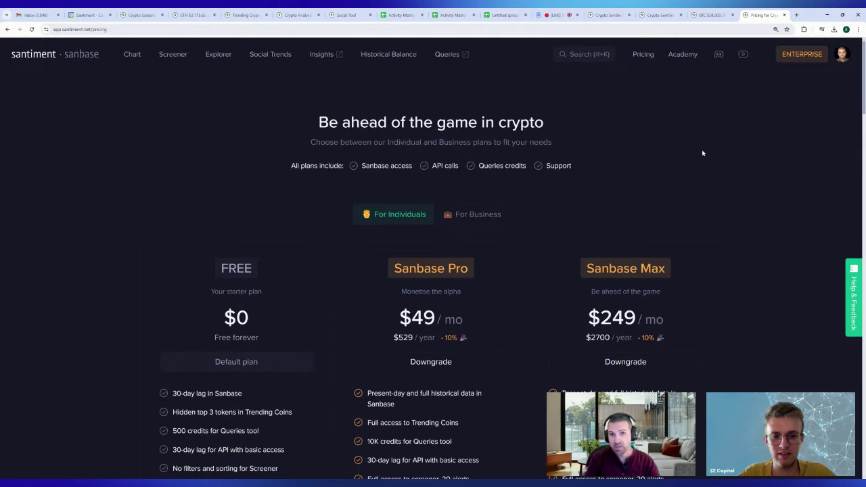
# Step: Examine the rest of the pricing page, including the FAQ, demo request, plan comparison, SAN token discount and plan features
pyautogui.scroll(-6, 717, 155)
pyautogui.scroll(-20, 719, 159)
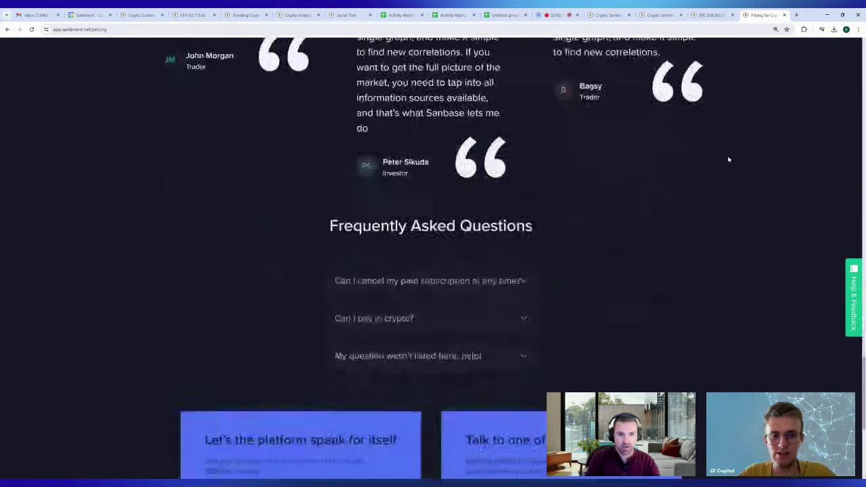
pyautogui.scroll(4, 731, 162)
pyautogui.scroll(-1, 730, 162)
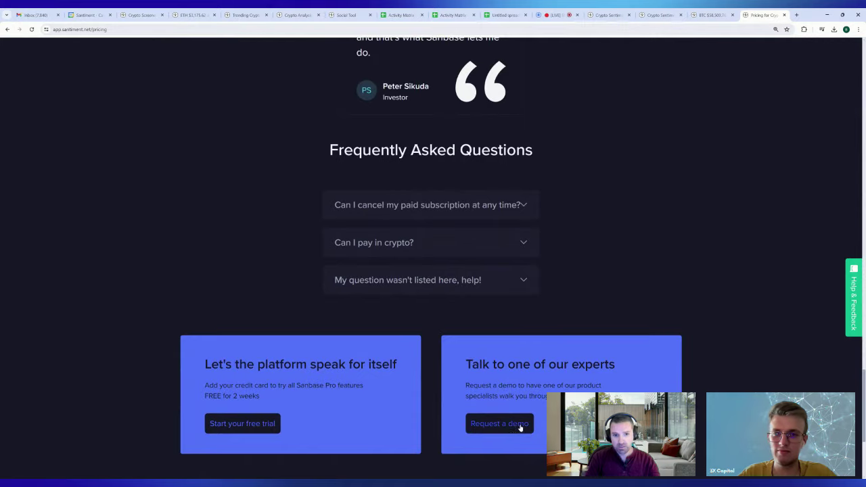
pyautogui.scroll(15, 603, 368)
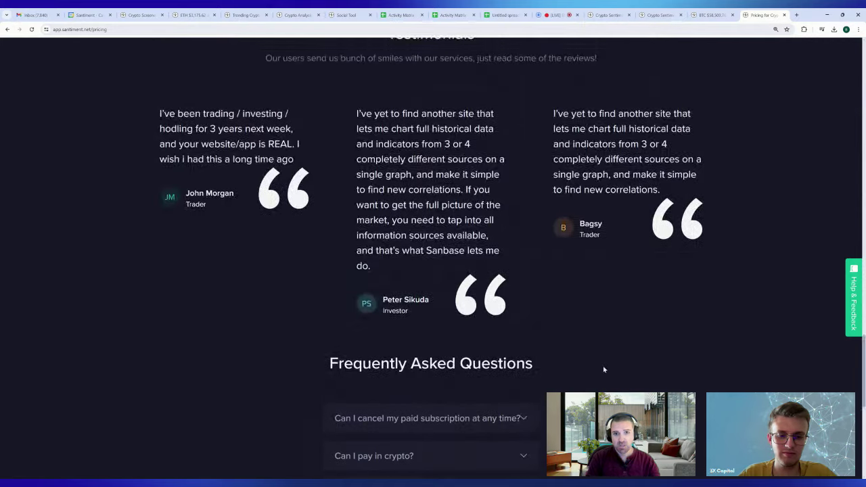
pyautogui.scroll(15, 630, 357)
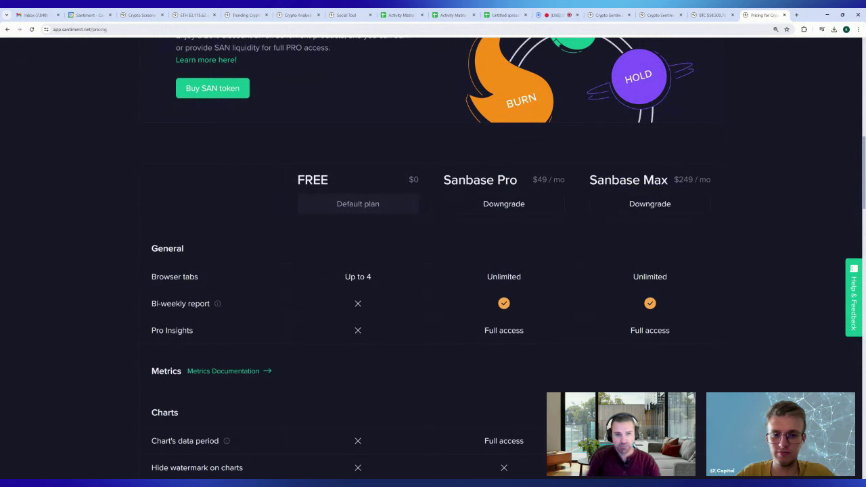
pyautogui.scroll(5, 773, 322)
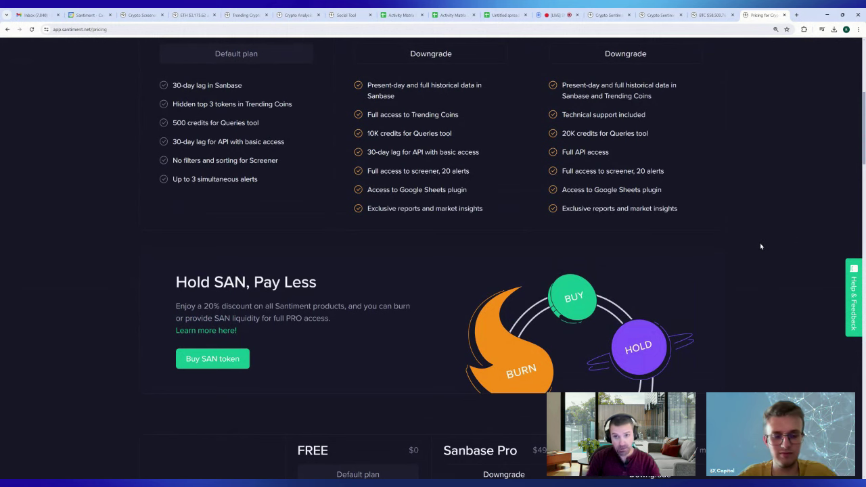
pyautogui.scroll(2, 760, 245)
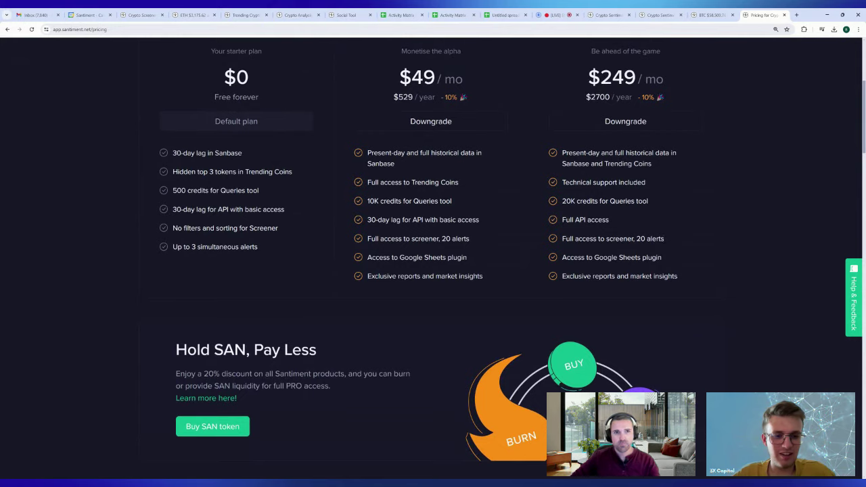
# Step: Switch to the Restream studio and stop sharing the screen in the live show
pyautogui.click(552, 15)
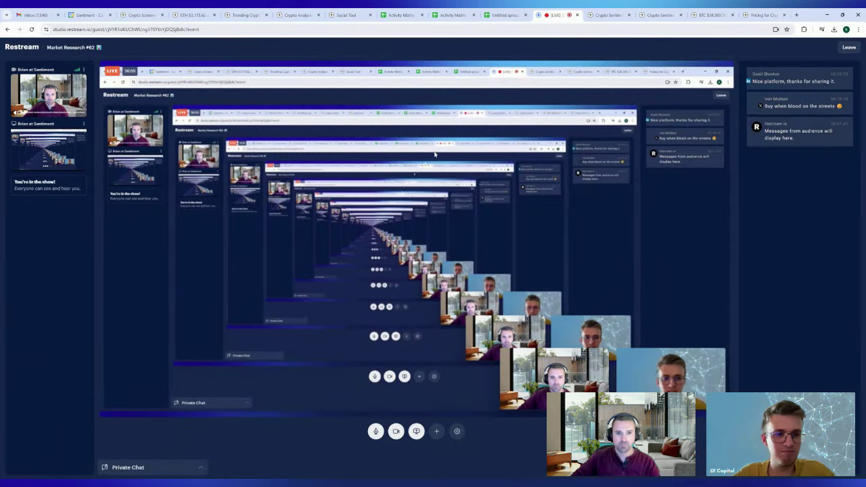
pyautogui.click(417, 432)
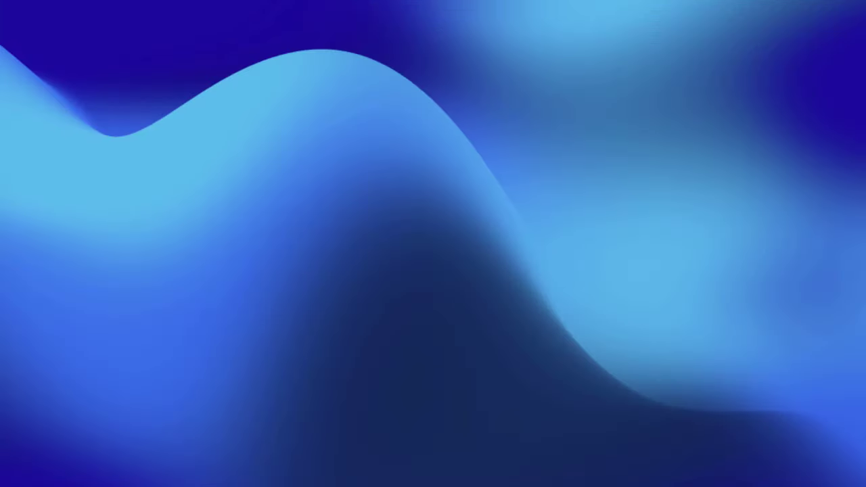